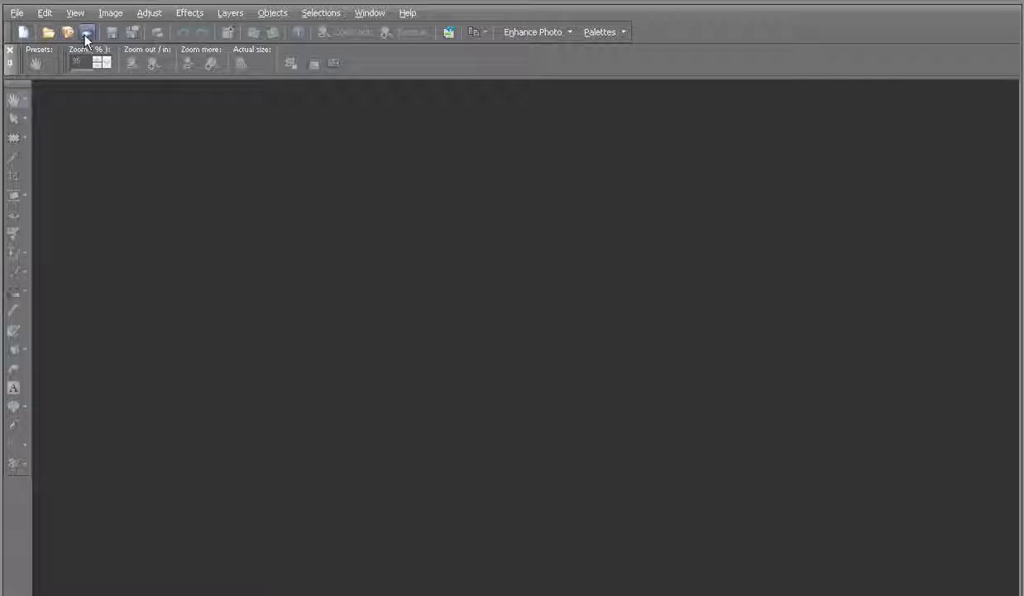
- Start a TWAIN acquisition to open the scanner's ScanGear CS interface
{"action": "left_click", "coordinate": [18, 14]}
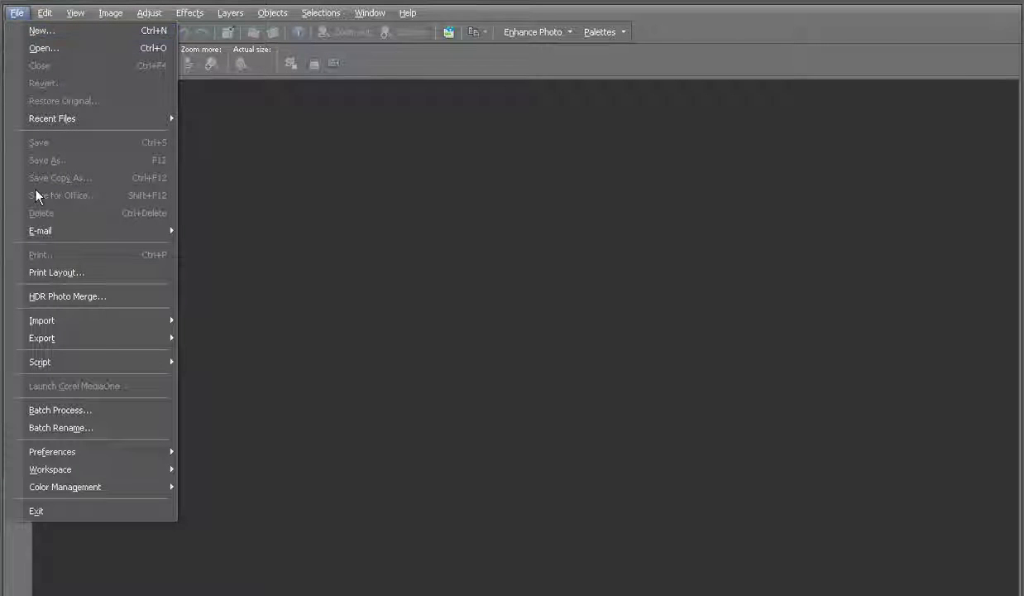
{"action": "mouse_move", "coordinate": [35, 233]}
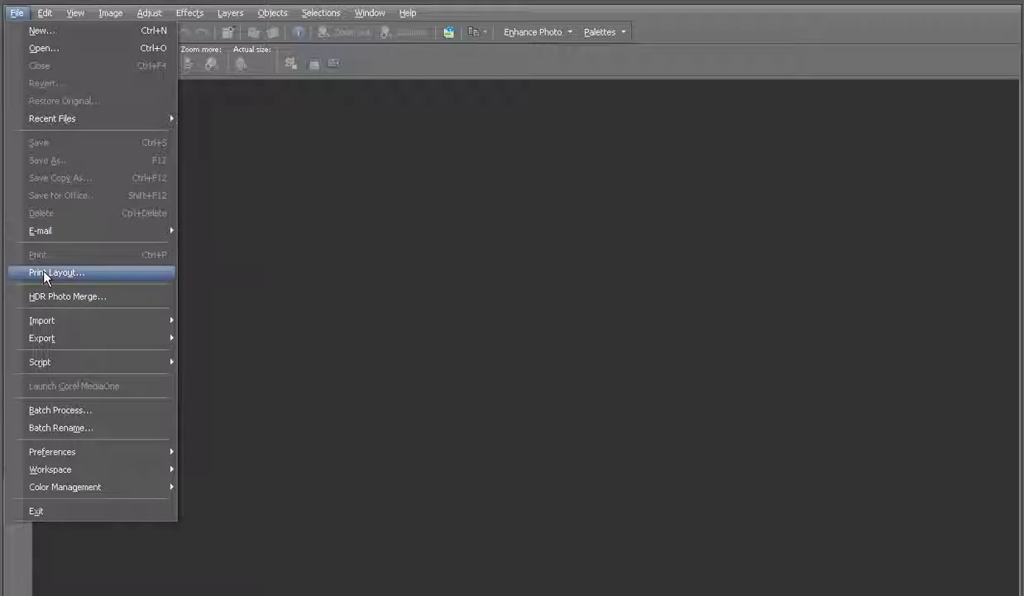
{"action": "mouse_move", "coordinate": [48, 321]}
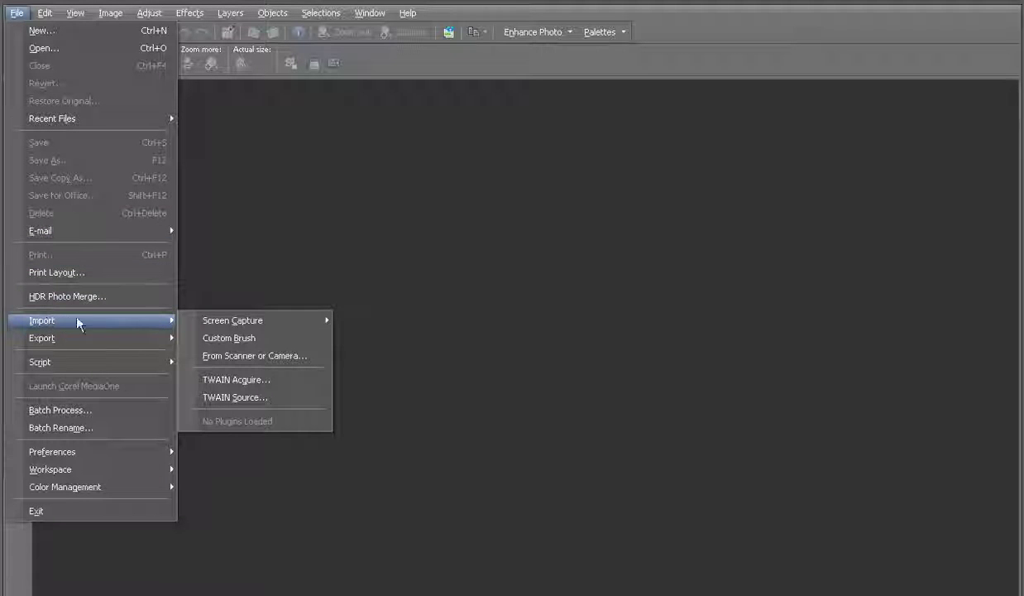
{"action": "left_click", "coordinate": [236, 381]}
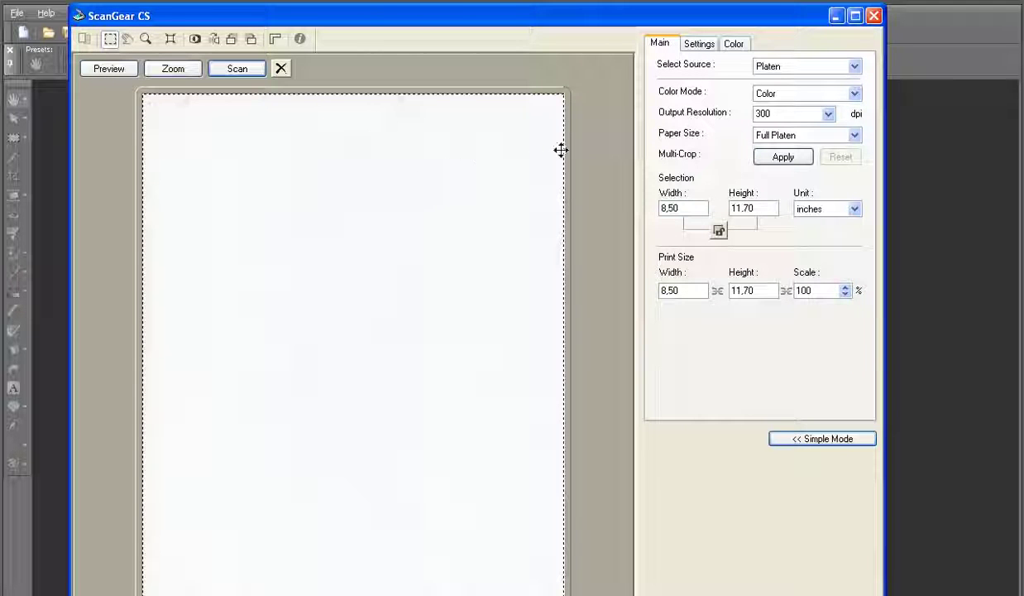
- Review the scanner's filter and tone settings, and use Platen as the source with the Color mode
{"action": "left_click", "coordinate": [702, 46]}
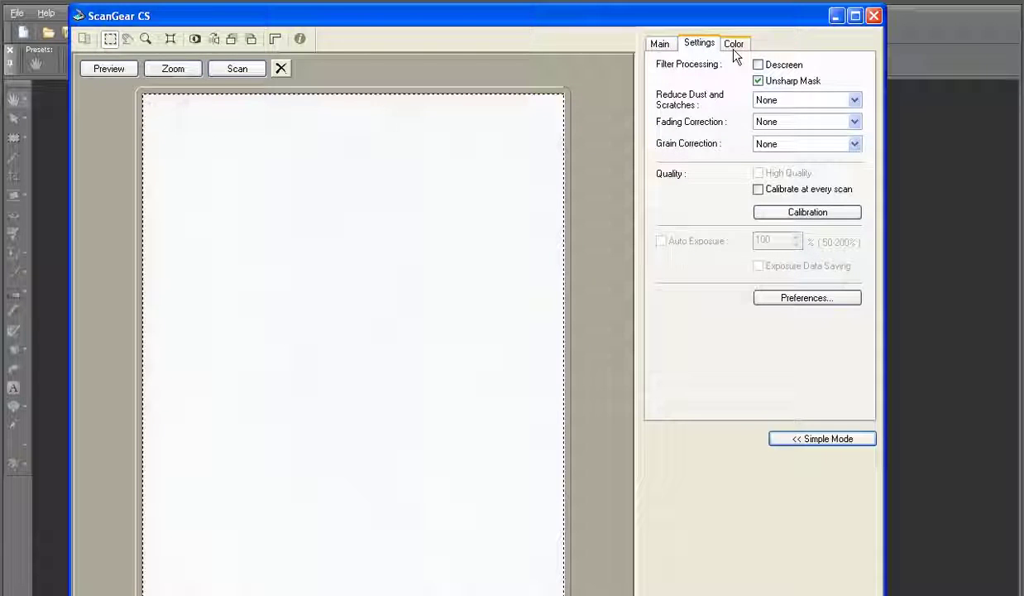
{"action": "left_click", "coordinate": [733, 48]}
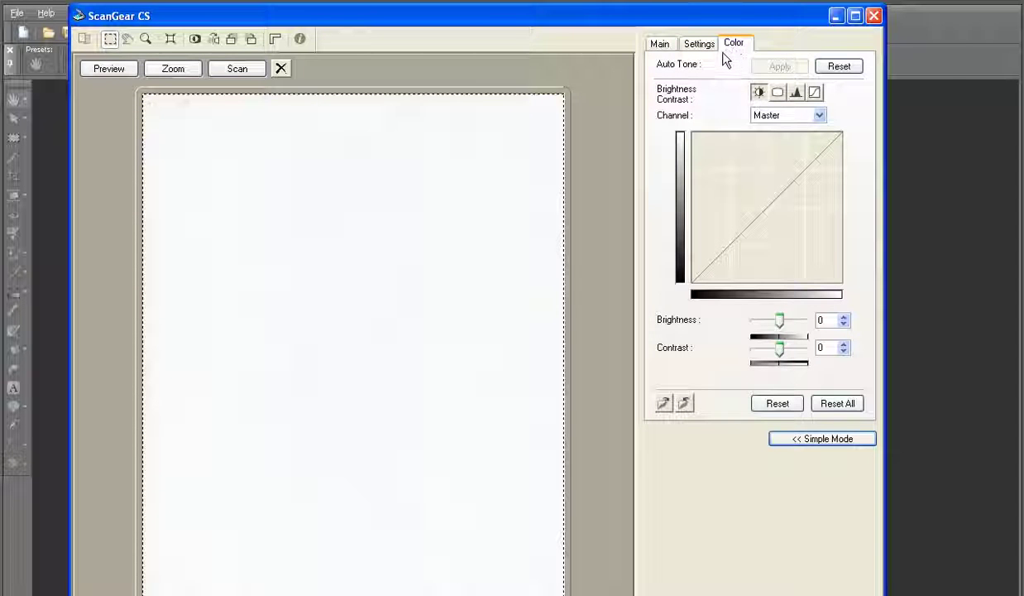
{"action": "left_click", "coordinate": [662, 47]}
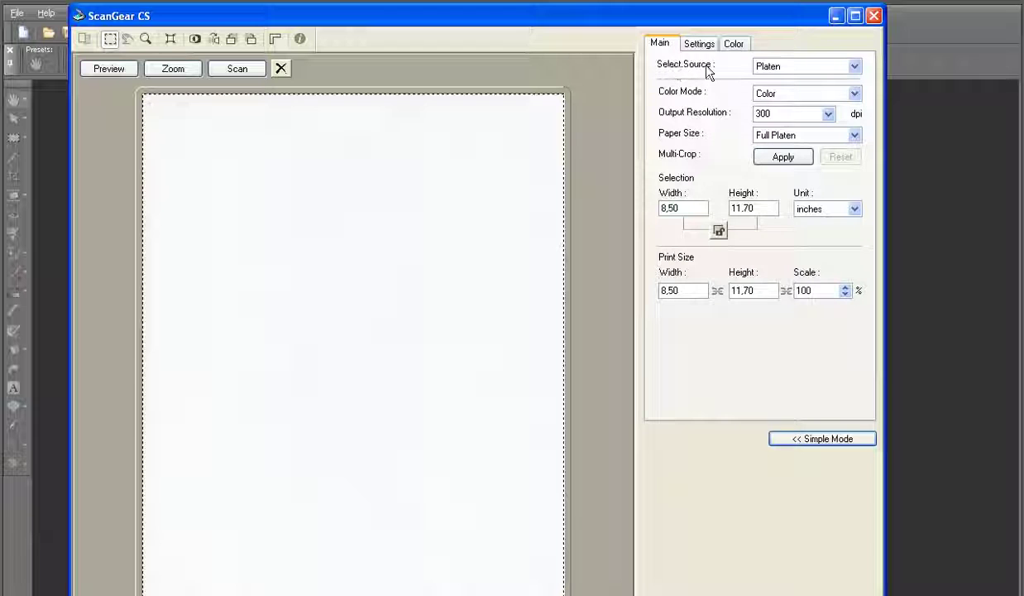
{"action": "left_click", "coordinate": [856, 67]}
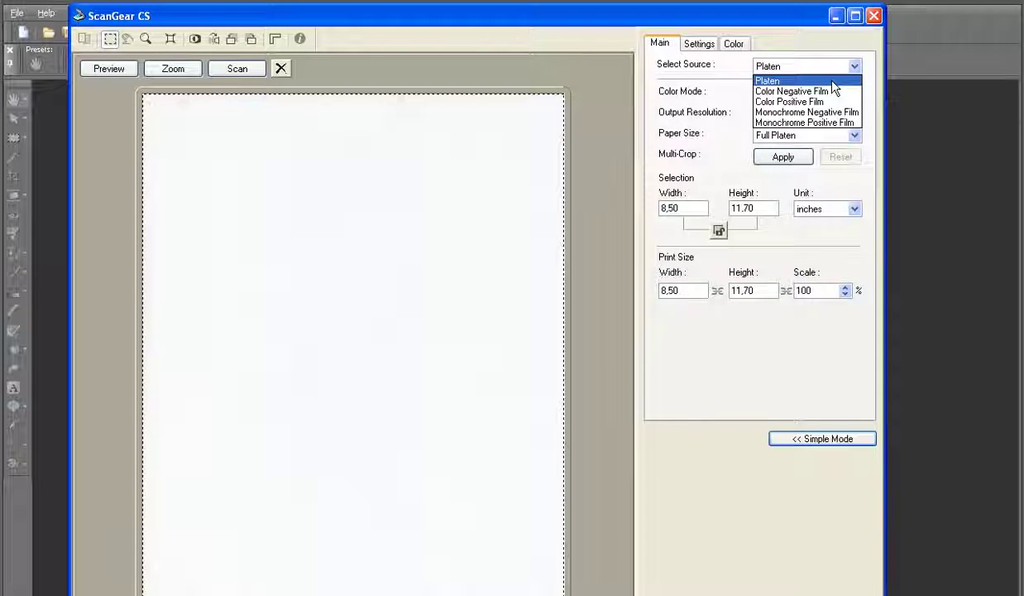
{"action": "left_click", "coordinate": [833, 81]}
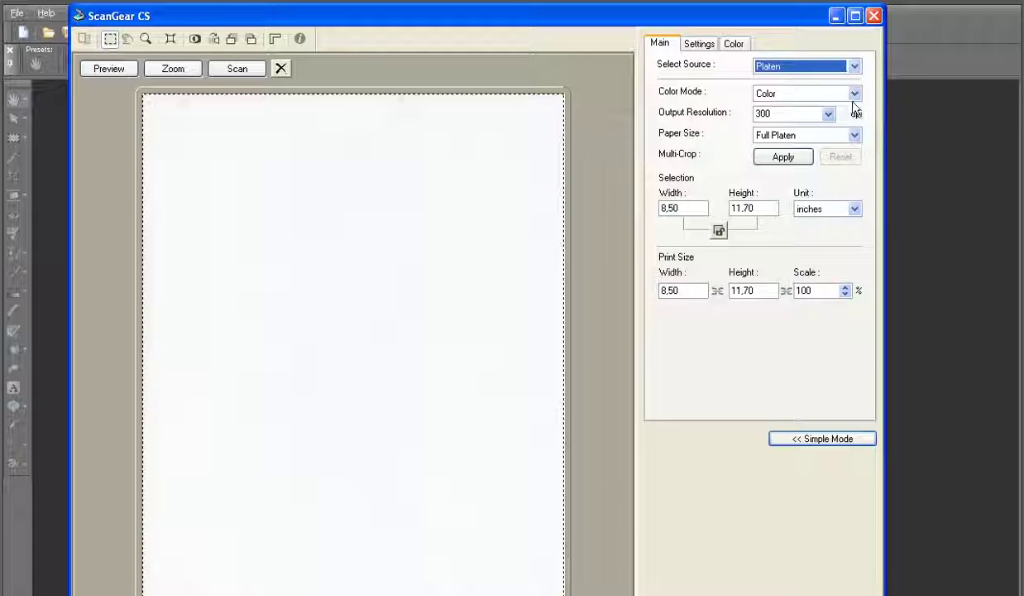
{"action": "left_click", "coordinate": [855, 94]}
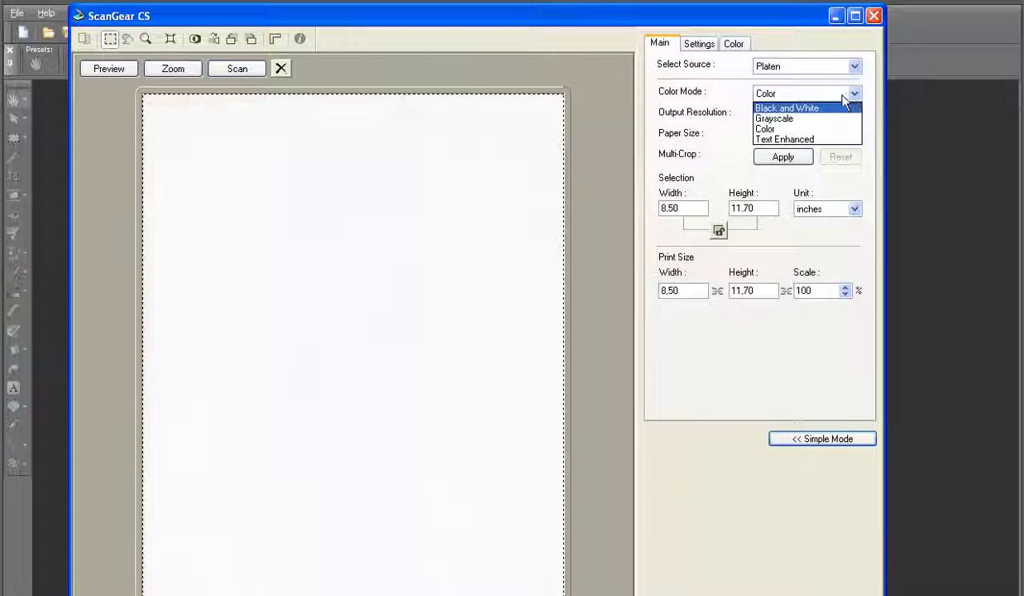
{"action": "left_click", "coordinate": [847, 96]}
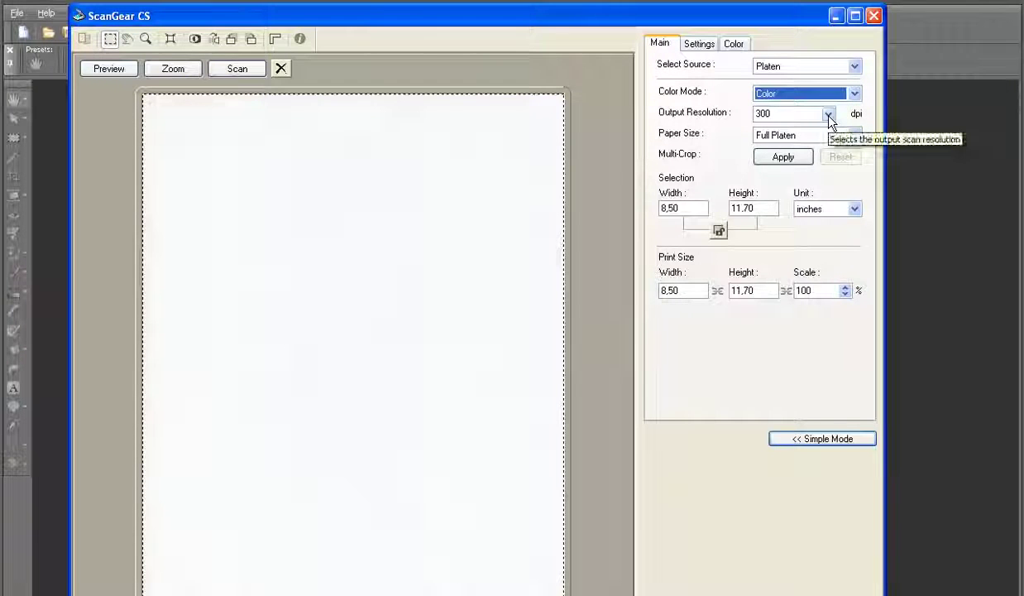
- Set the scan to 300 dpi with the Full Platen paper size and pixels as the selection unit
{"action": "left_click", "coordinate": [828, 115]}
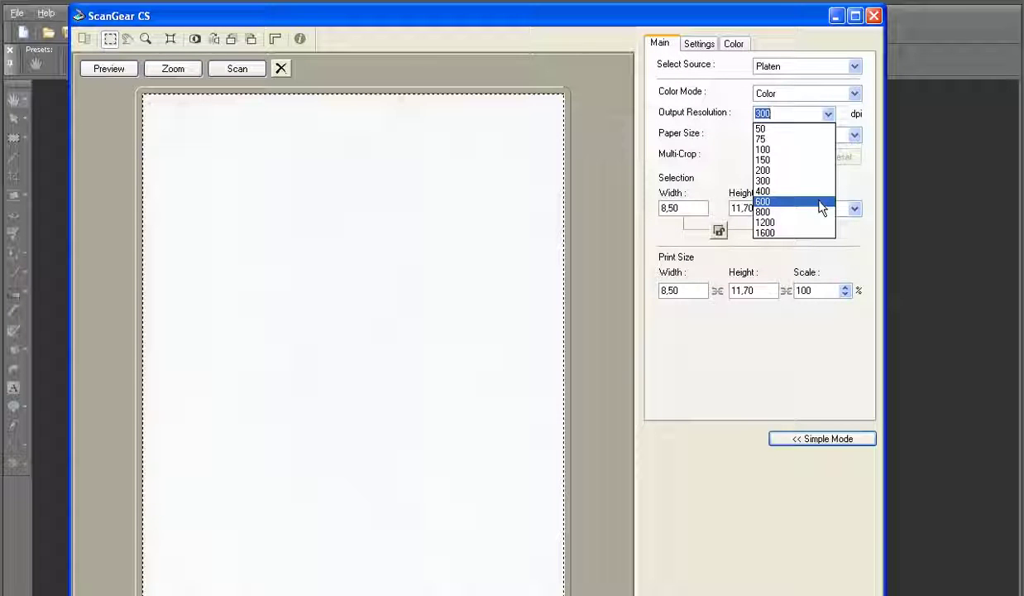
{"action": "left_click", "coordinate": [847, 128]}
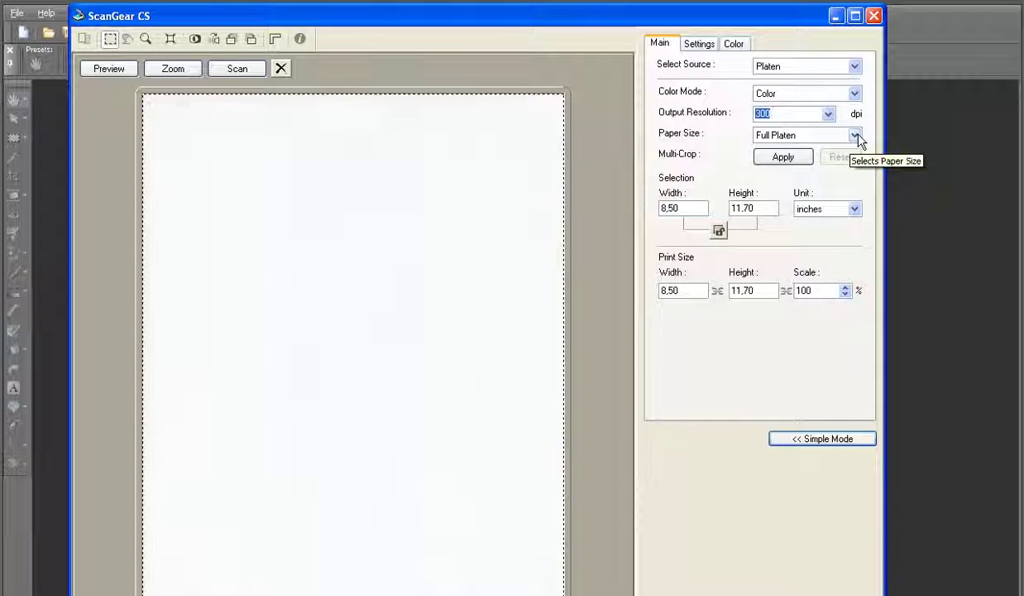
{"action": "left_click", "coordinate": [856, 137]}
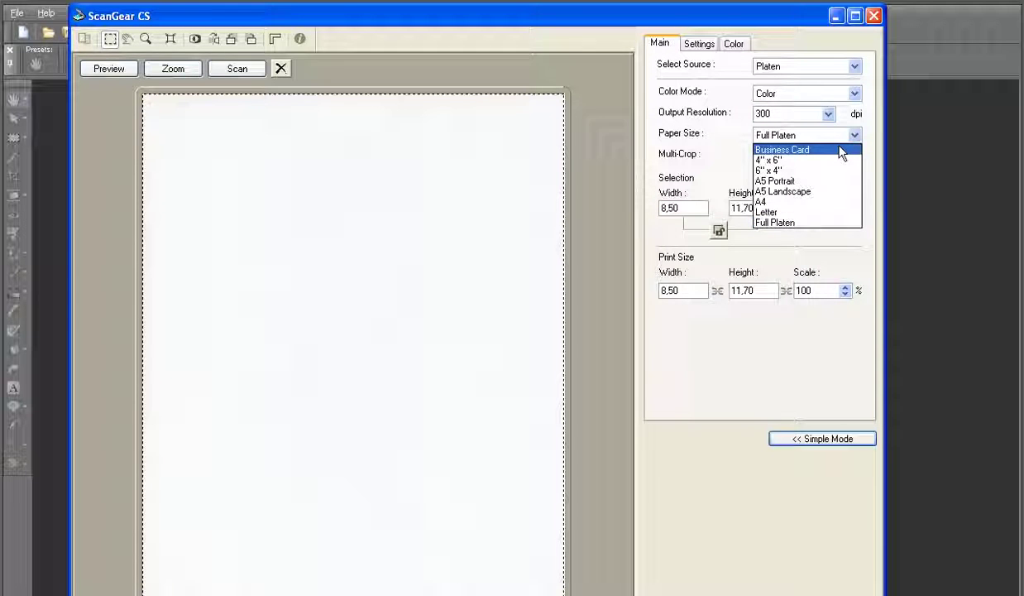
{"action": "left_click", "coordinate": [820, 223]}
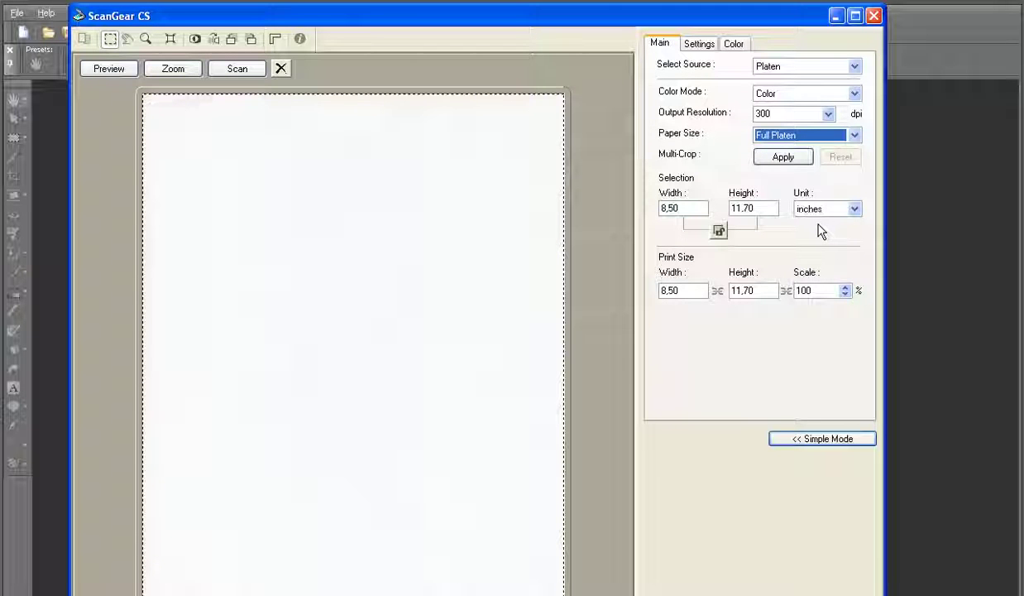
{"action": "left_click", "coordinate": [855, 212]}
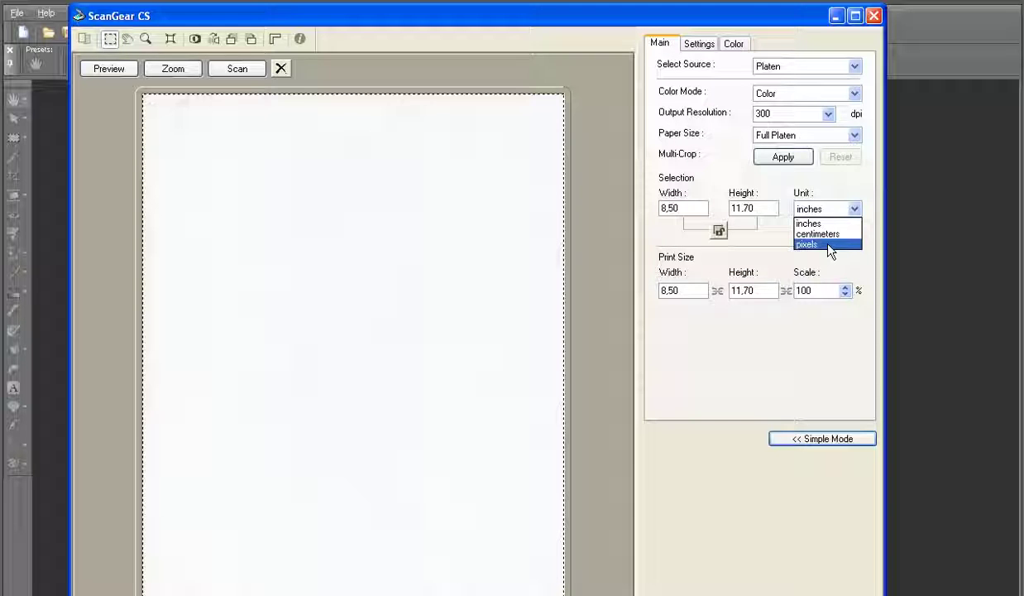
{"action": "left_click", "coordinate": [829, 246]}
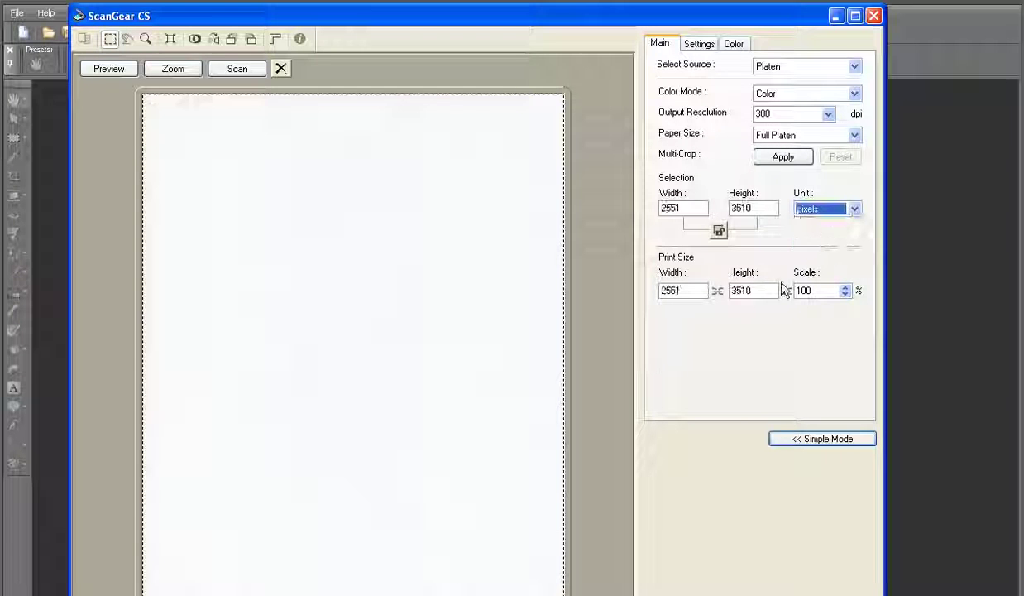
- Preview the page on the platen and frame its content with a selection of about 2234 × 3214 pixels
{"action": "left_click", "coordinate": [108, 69]}
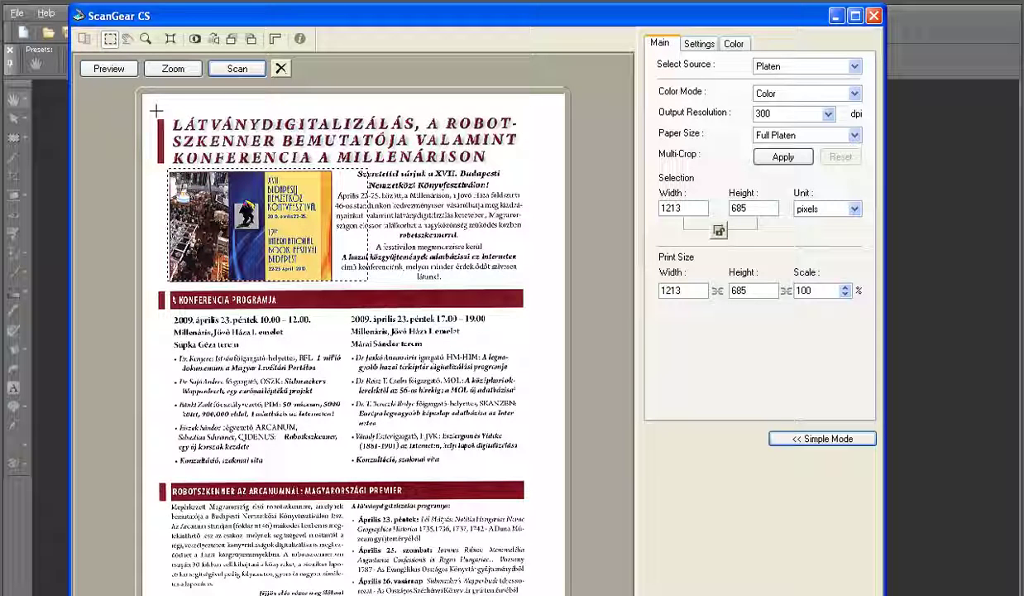
{"action": "left_click_drag", "start_coordinate": [153, 109], "coordinate": [530, 589]}
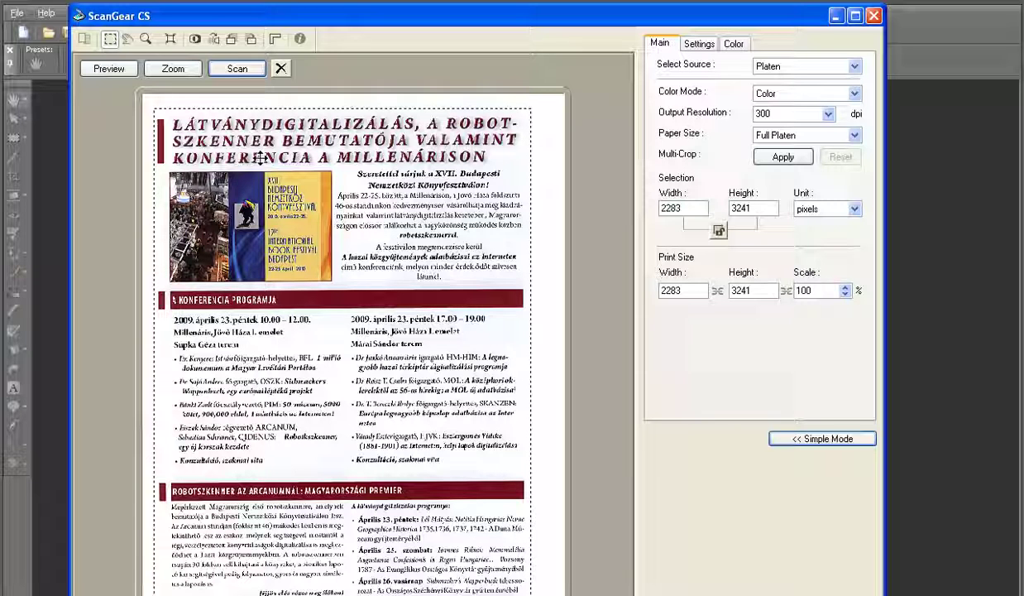
{"action": "left_click", "coordinate": [182, 74]}
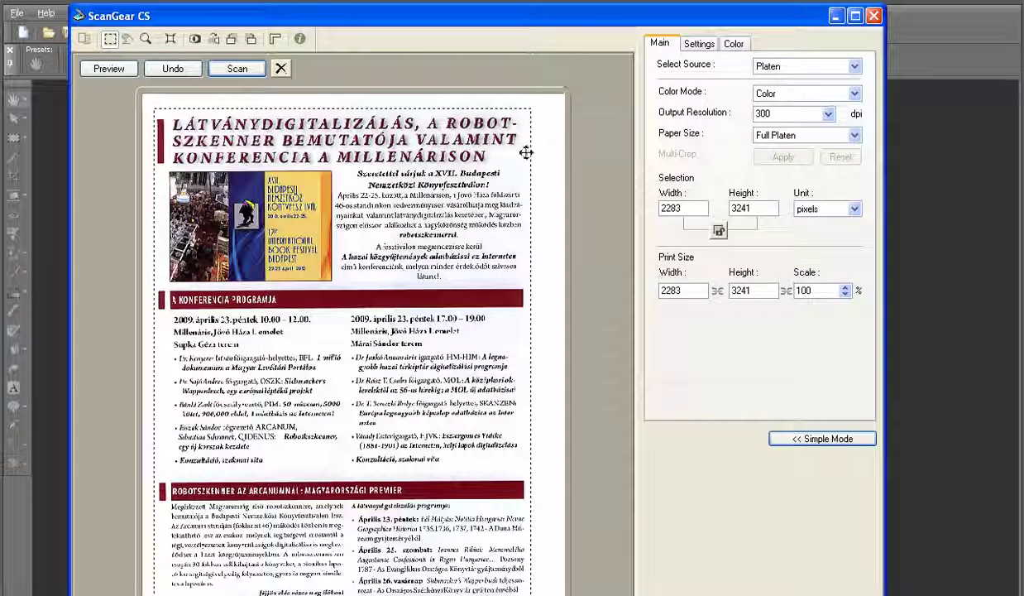
{"action": "left_click_drag", "start_coordinate": [530, 152], "coordinate": [525, 152]}
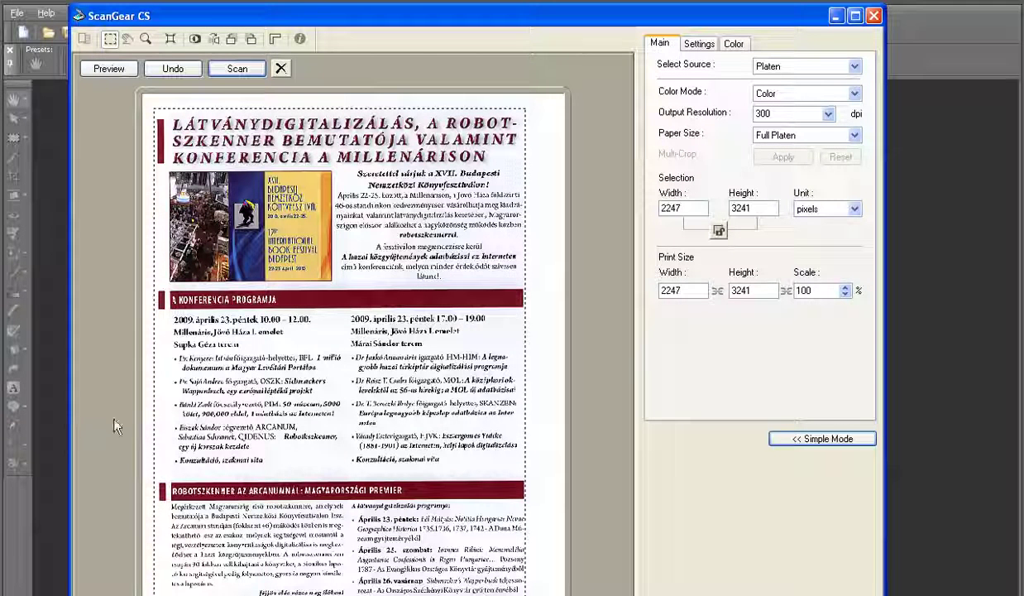
{"action": "left_click_drag", "start_coordinate": [154, 408], "coordinate": [156, 408]}
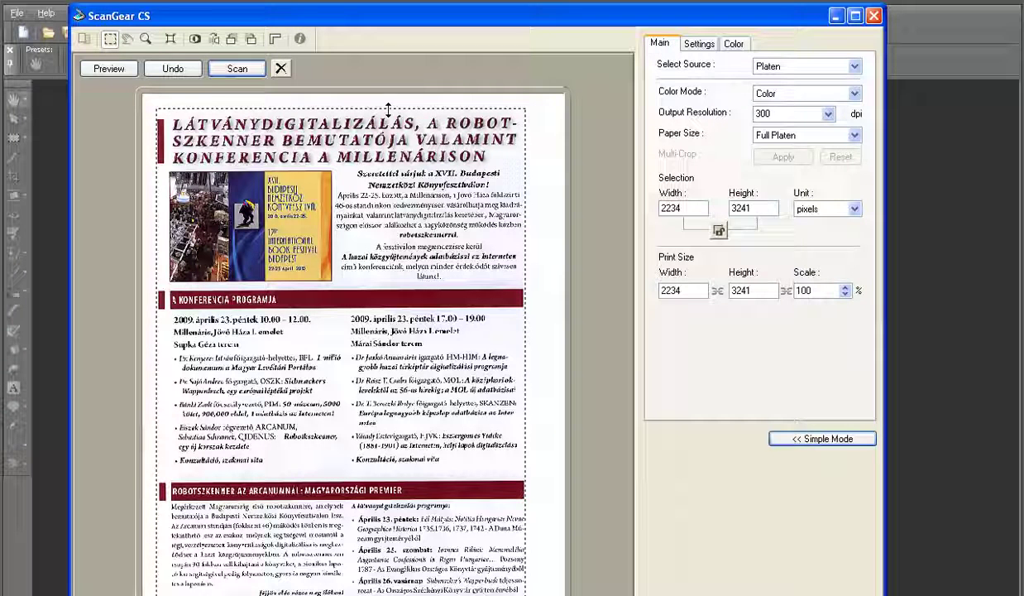
{"action": "left_click_drag", "start_coordinate": [388, 108], "coordinate": [388, 111]}
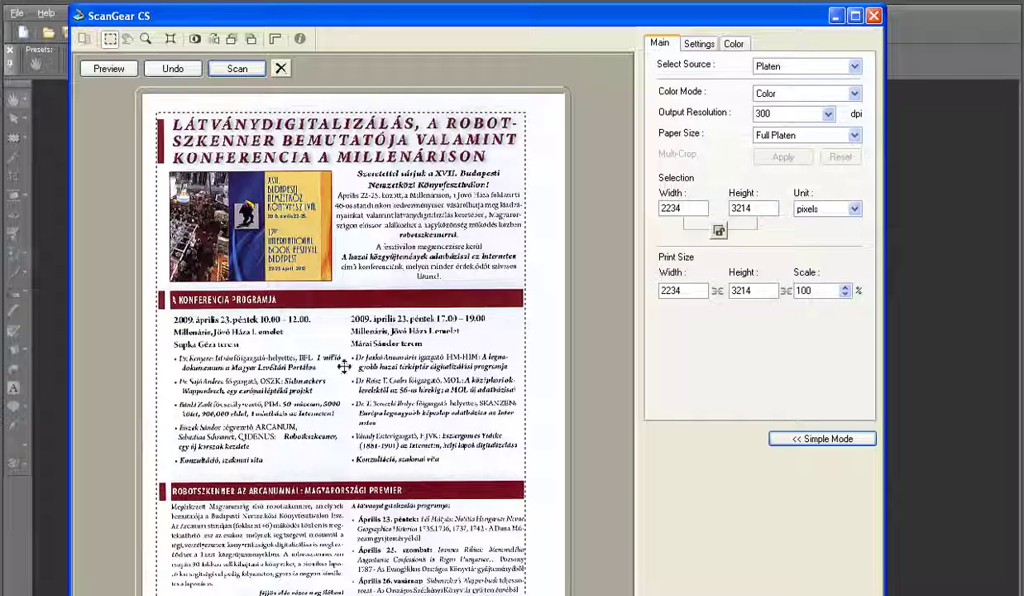
- Scan the framed area of the page into the image editor and close the scanner interface
{"action": "left_click", "coordinate": [248, 71]}
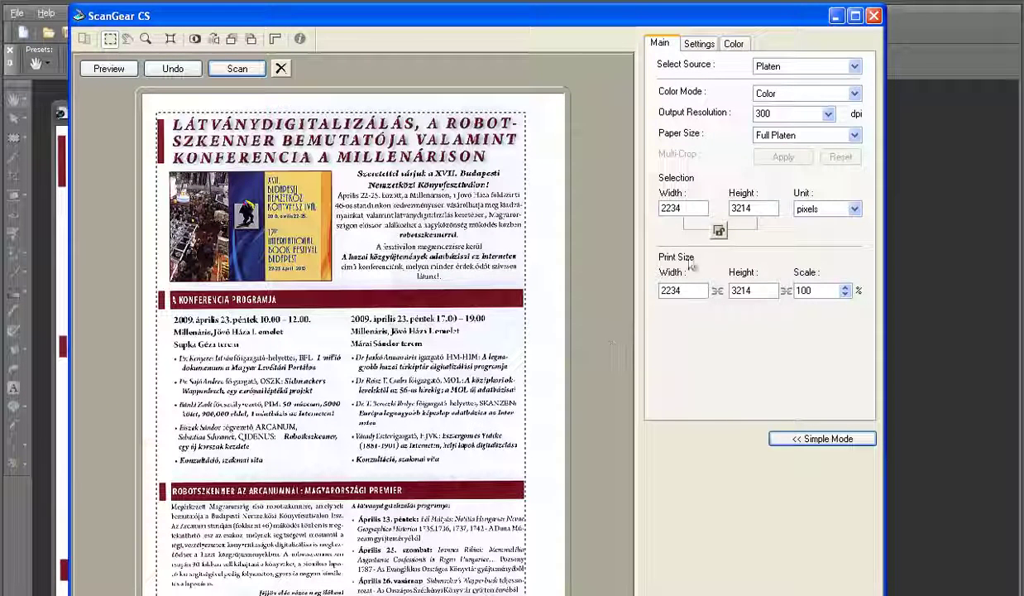
{"action": "left_click", "coordinate": [873, 17]}
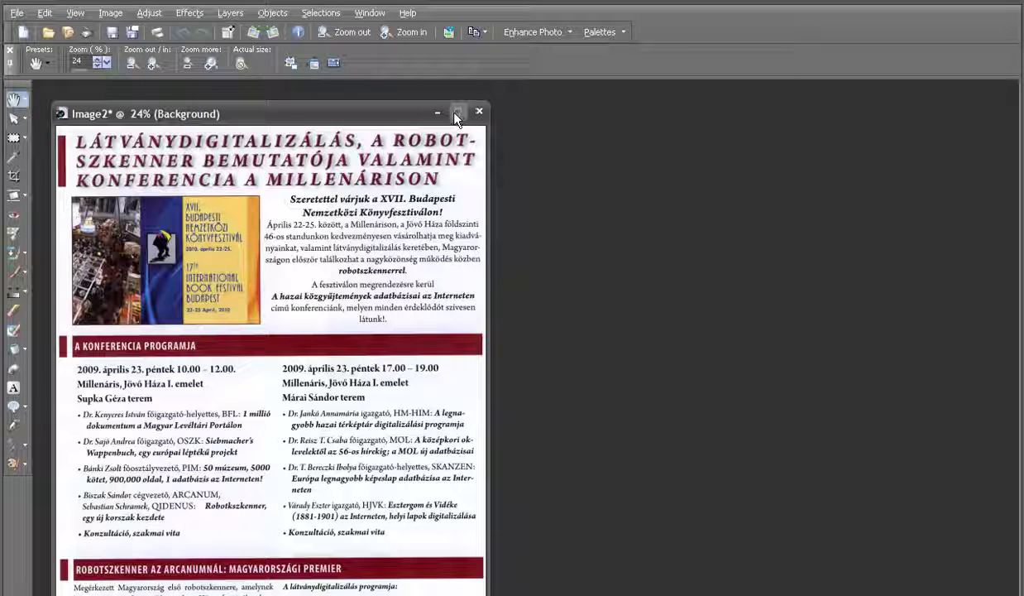
- Inspect the scanned page as a whole and up close at 100% to check the title and picture quality
{"action": "scroll", "coordinate": [415, 115], "scroll_direction": "down", "scroll_amount": 1}
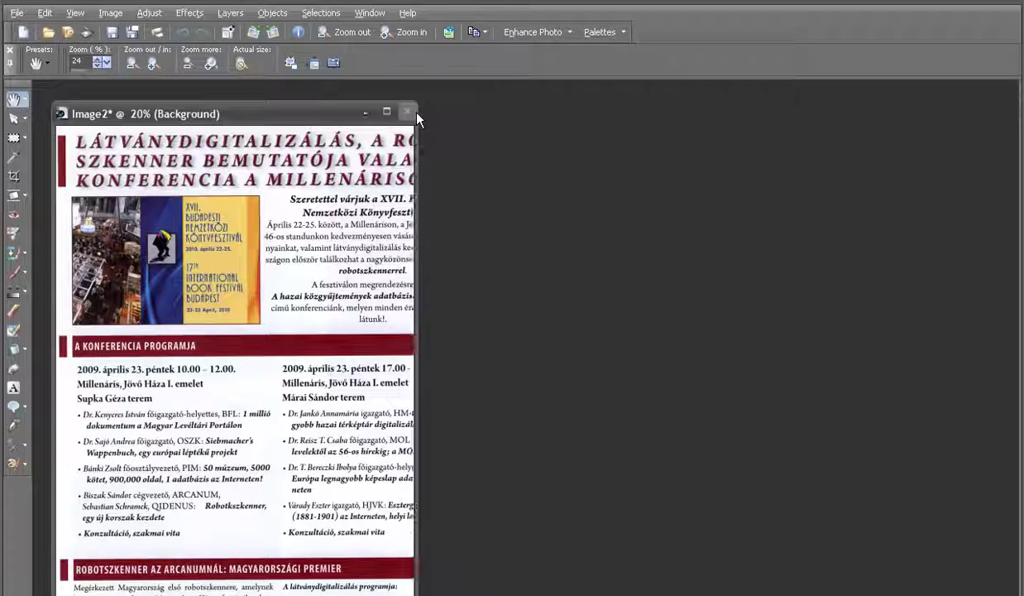
{"action": "scroll", "coordinate": [321, 171], "scroll_direction": "down", "scroll_amount": 1}
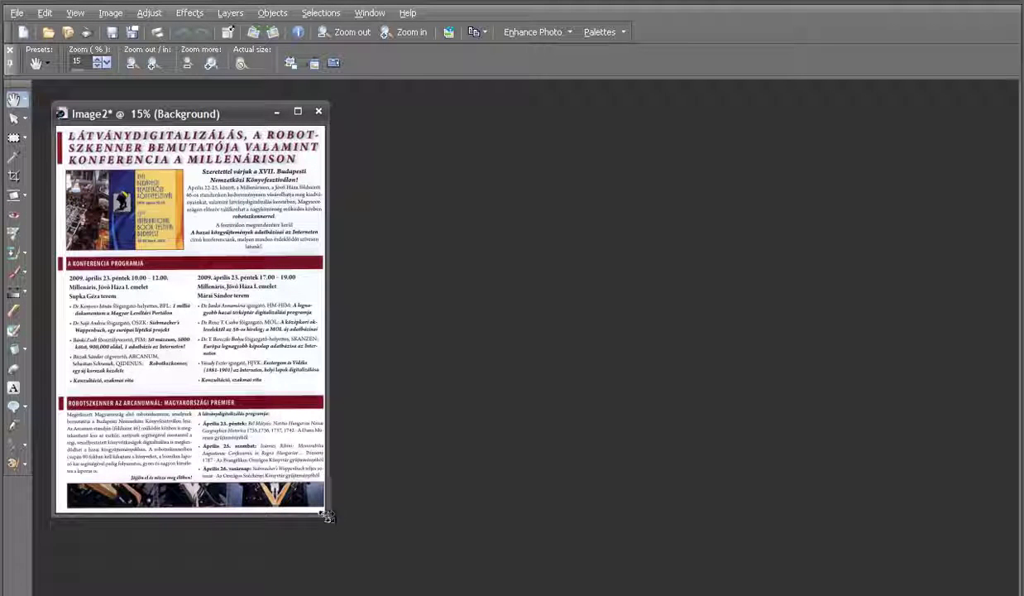
{"action": "left_click_drag", "start_coordinate": [325, 516], "coordinate": [405, 571]}
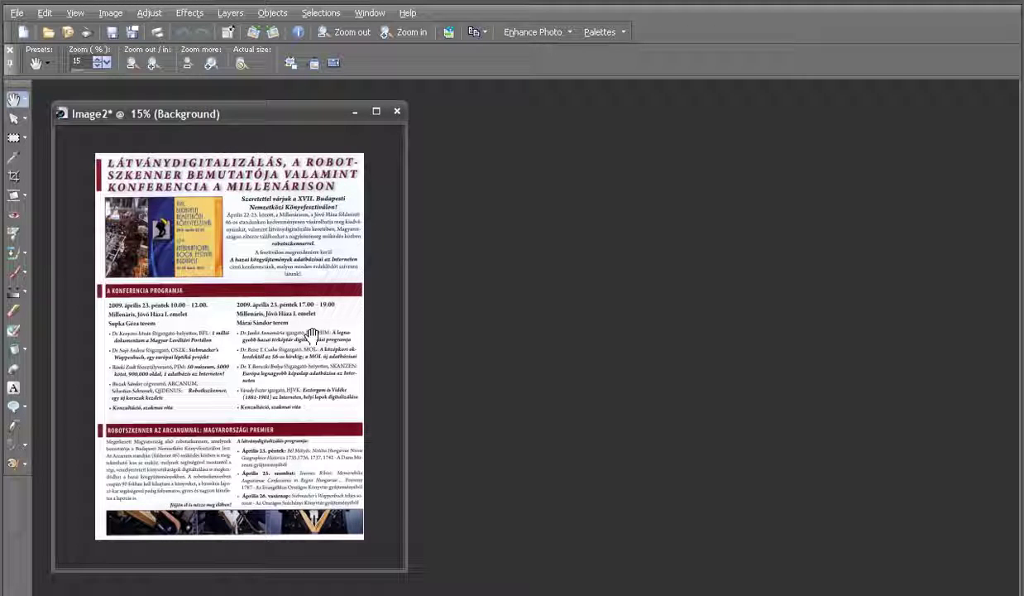
{"action": "scroll", "coordinate": [314, 344], "scroll_direction": "up", "scroll_amount": 2}
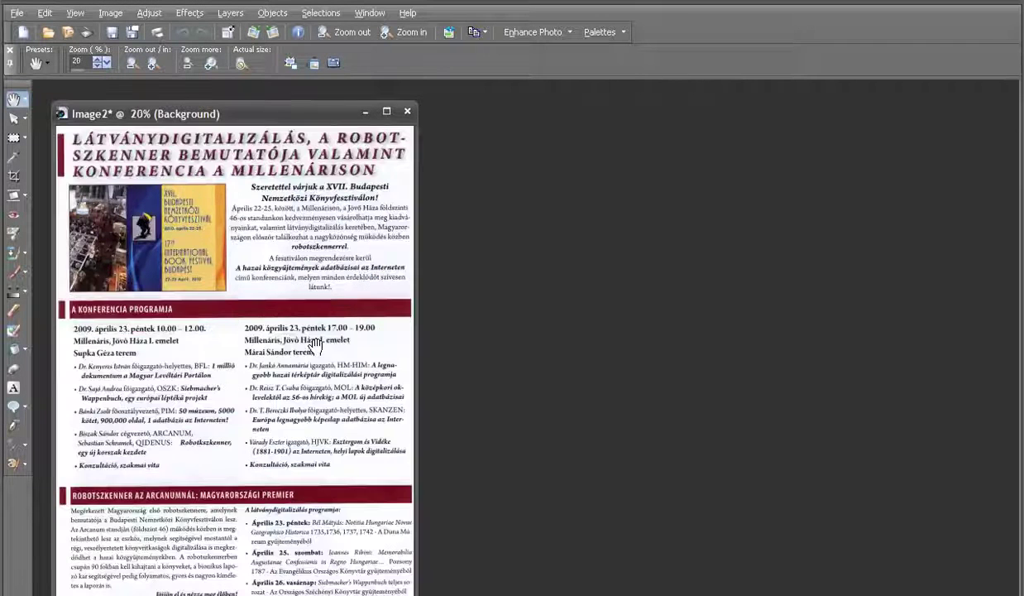
{"action": "scroll", "coordinate": [314, 343], "scroll_direction": "up", "scroll_amount": 5}
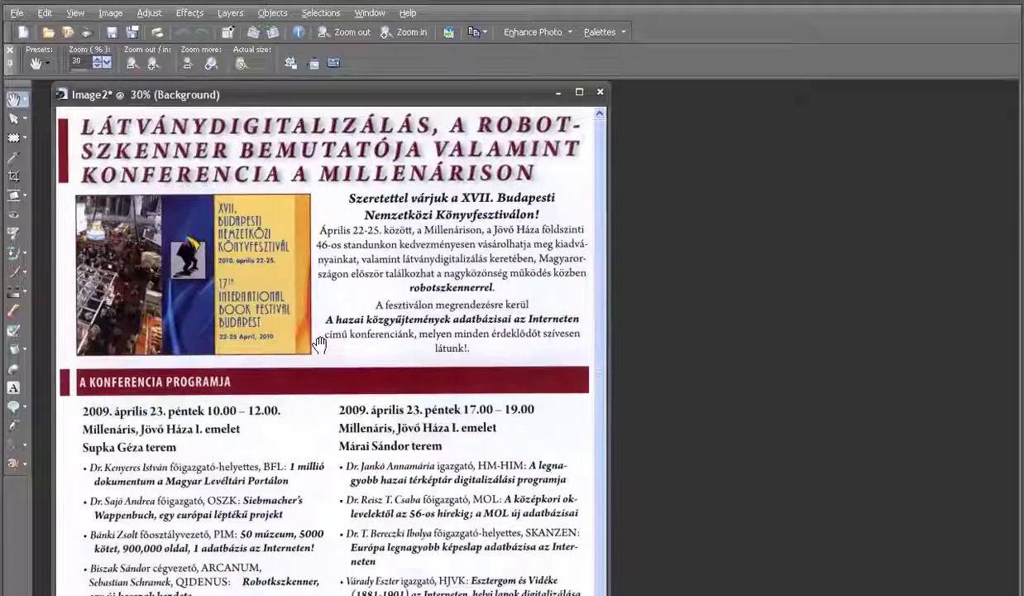
{"action": "scroll", "coordinate": [320, 344], "scroll_direction": "up", "scroll_amount": 3}
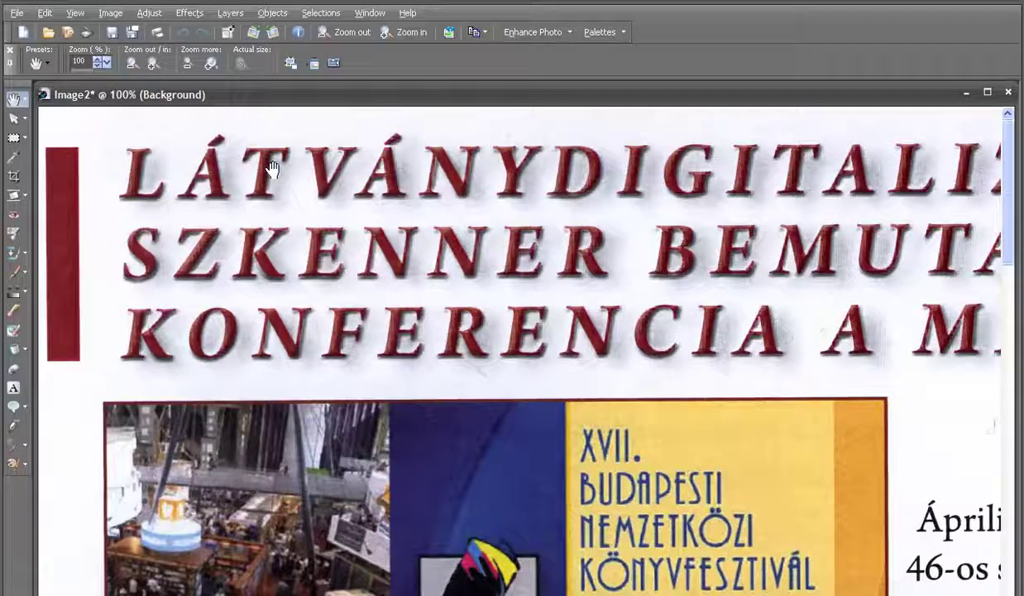
{"action": "scroll", "coordinate": [271, 167], "scroll_direction": "down", "scroll_amount": 1}
{"action": "scroll", "coordinate": [271, 167], "scroll_direction": "down", "scroll_amount": 1}
{"action": "scroll", "coordinate": [271, 166], "scroll_direction": "down", "scroll_amount": 4}
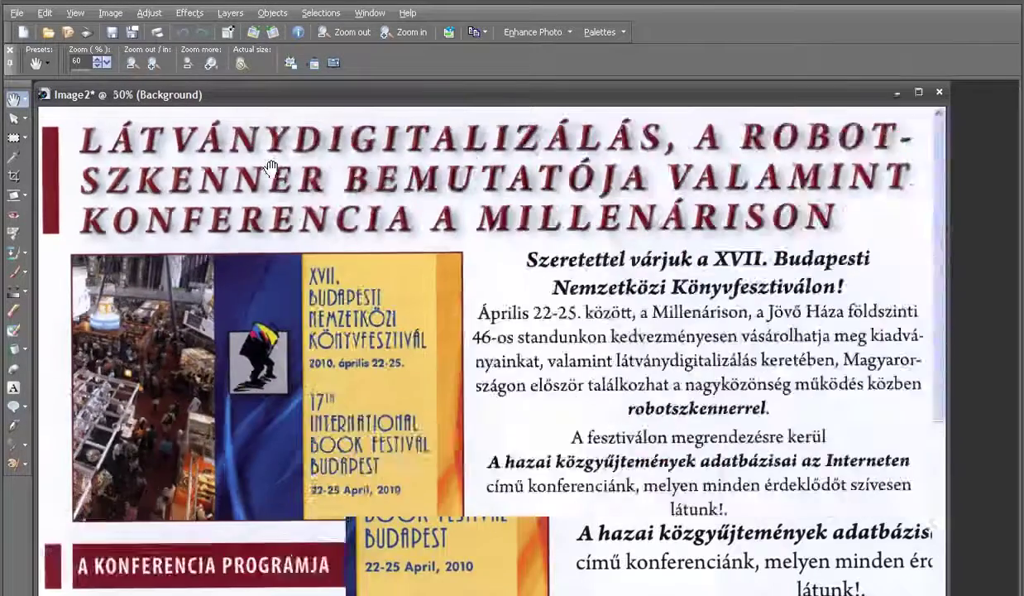
{"action": "scroll", "coordinate": [272, 166], "scroll_direction": "down", "scroll_amount": 2}
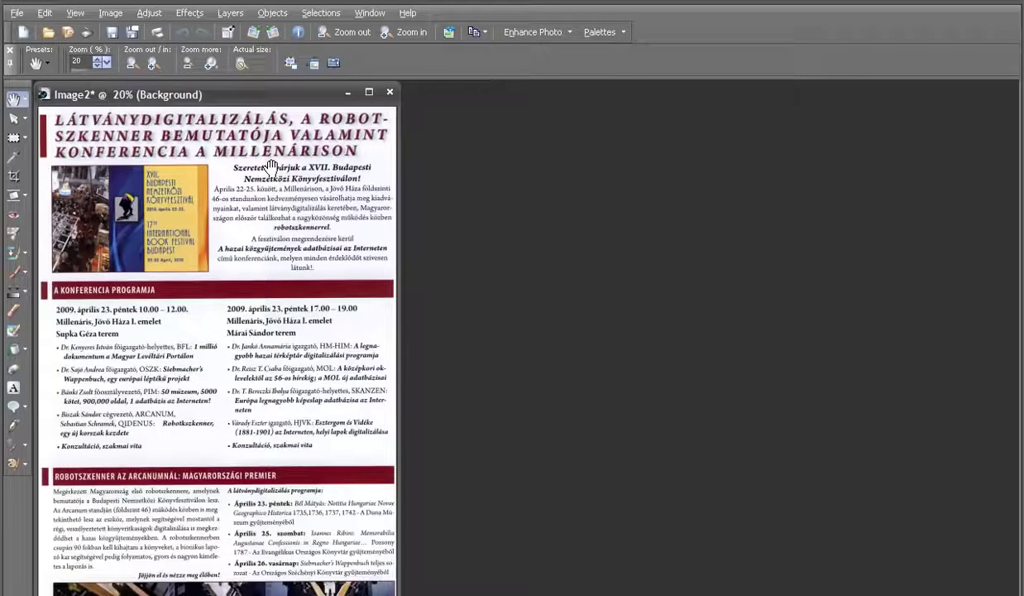
{"action": "scroll", "coordinate": [271, 167], "scroll_direction": "up", "scroll_amount": 1}
- Start saving the scanned page, create the folder "szkennelt anyagok" on the C: drive and open it as the destination
{"action": "left_click", "coordinate": [17, 12]}
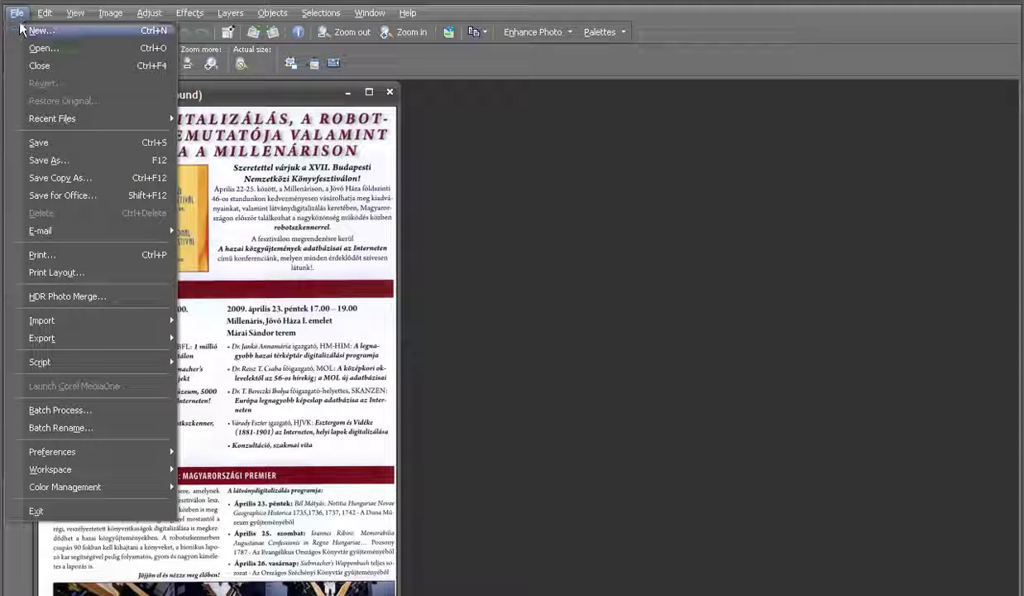
{"action": "left_click", "coordinate": [38, 143]}
{"action": "left_click", "coordinate": [570, 231]}
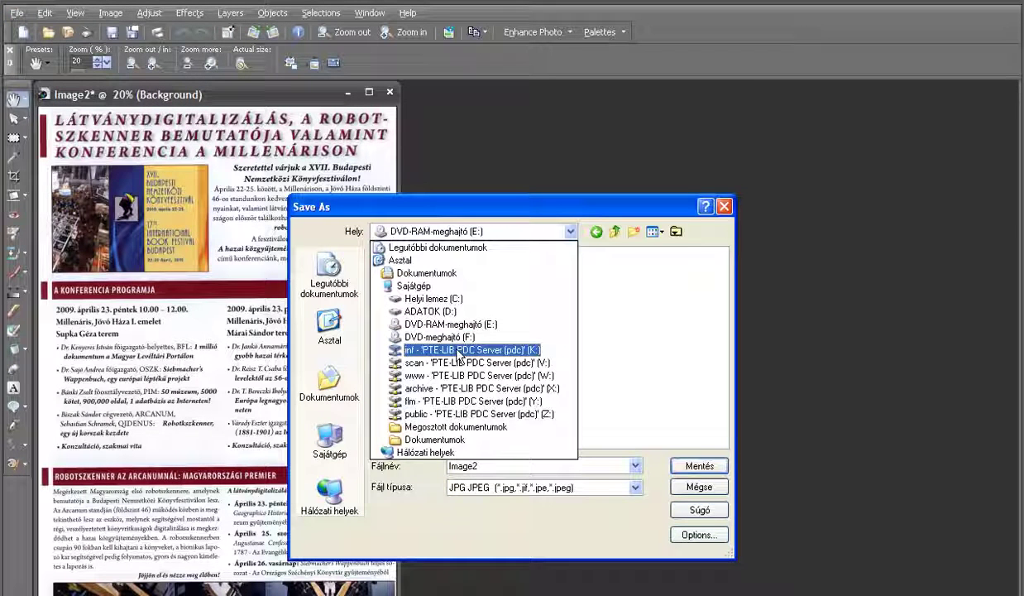
{"action": "left_click", "coordinate": [436, 298]}
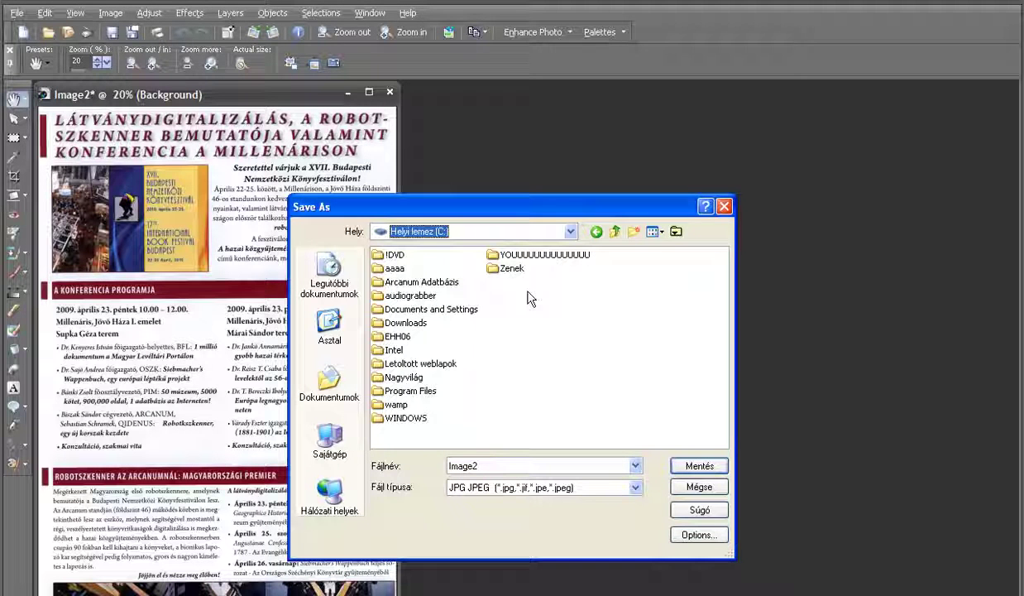
{"action": "left_click", "coordinate": [636, 233]}
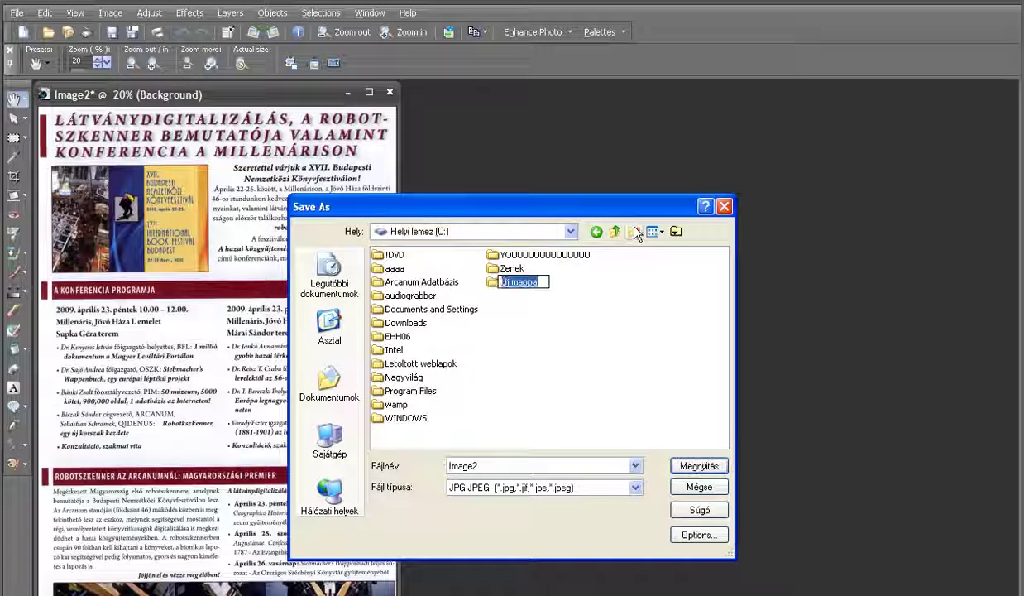
{"action": "type", "text": "szkennelt"}
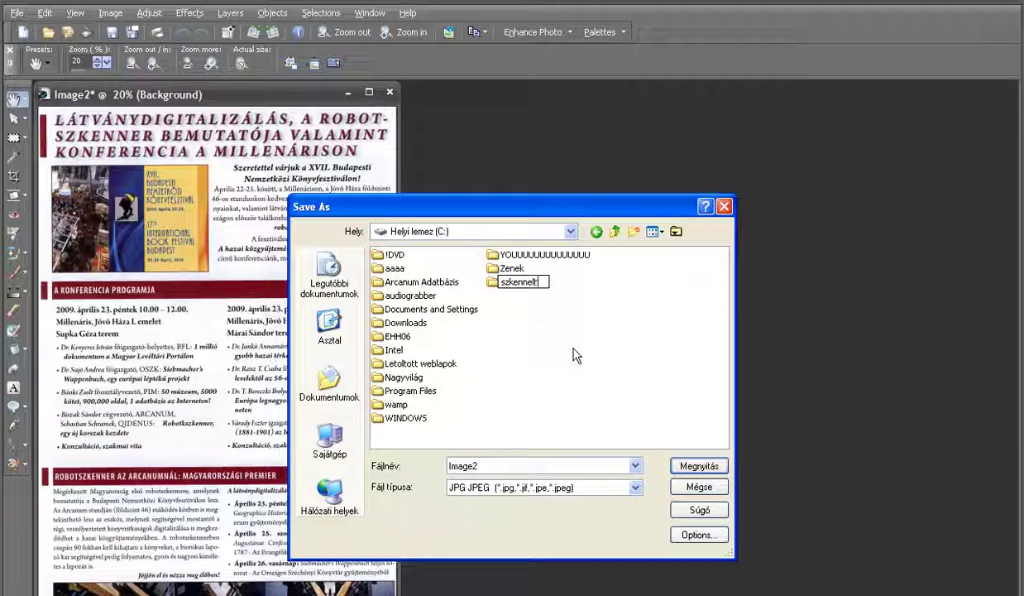
{"action": "type", "text": " anyagok"}
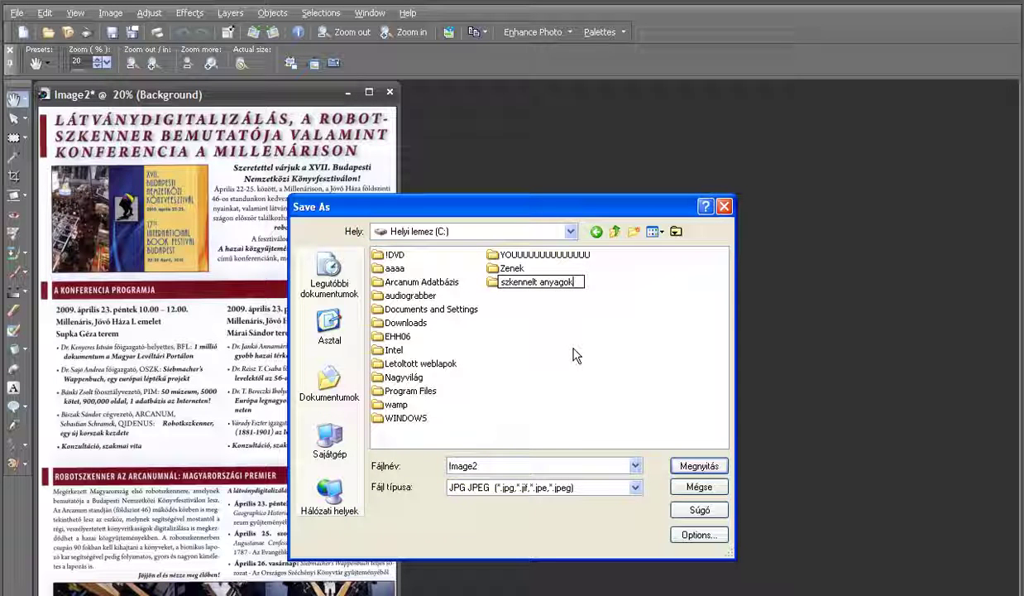
{"action": "left_click", "coordinate": [494, 285]}
{"action": "double_click", "coordinate": [493, 284]}
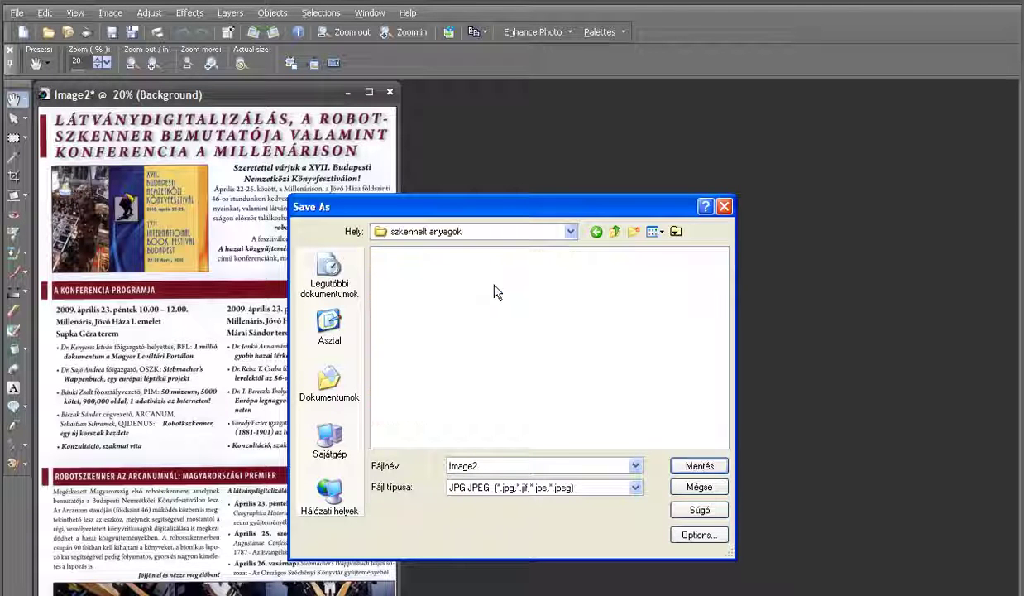
- Name the file "prospektus", look through the available file formats and keep JPEG
{"action": "double_click", "coordinate": [544, 465]}
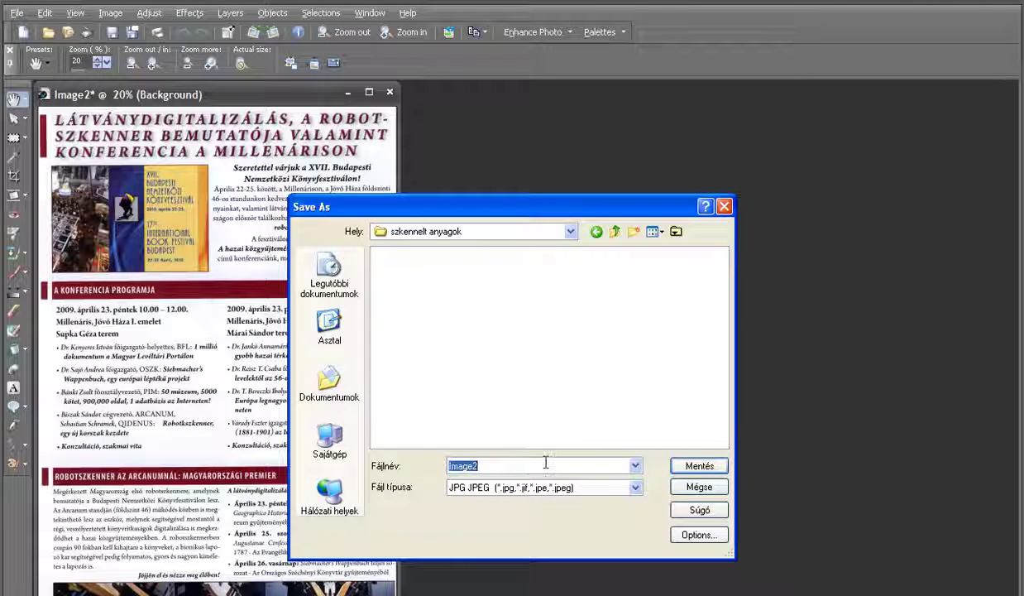
{"action": "type", "text": "pj"}
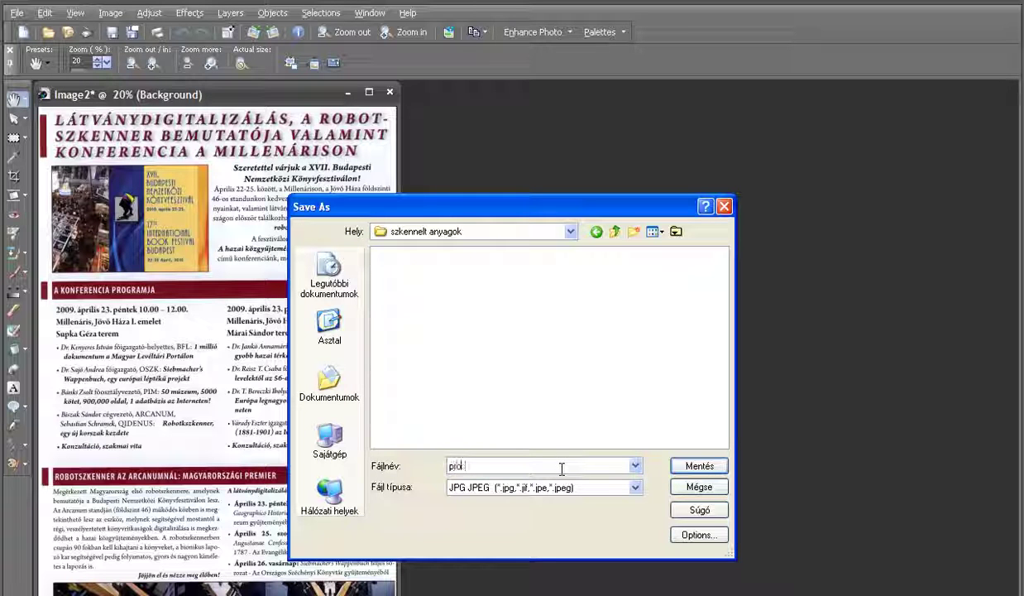
{"action": "type", "text": "ospektus"}
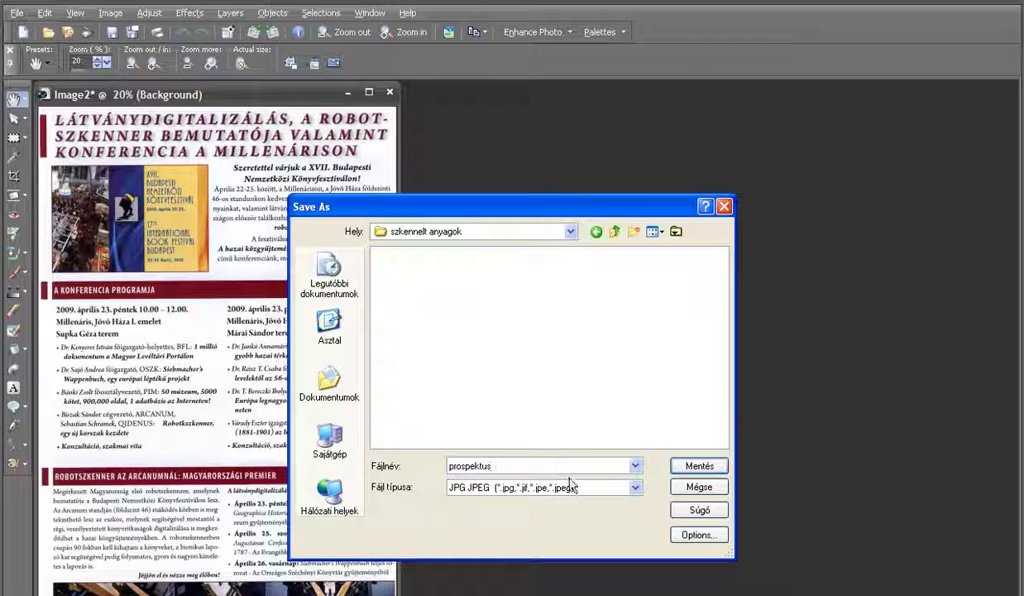
{"action": "left_click", "coordinate": [629, 489]}
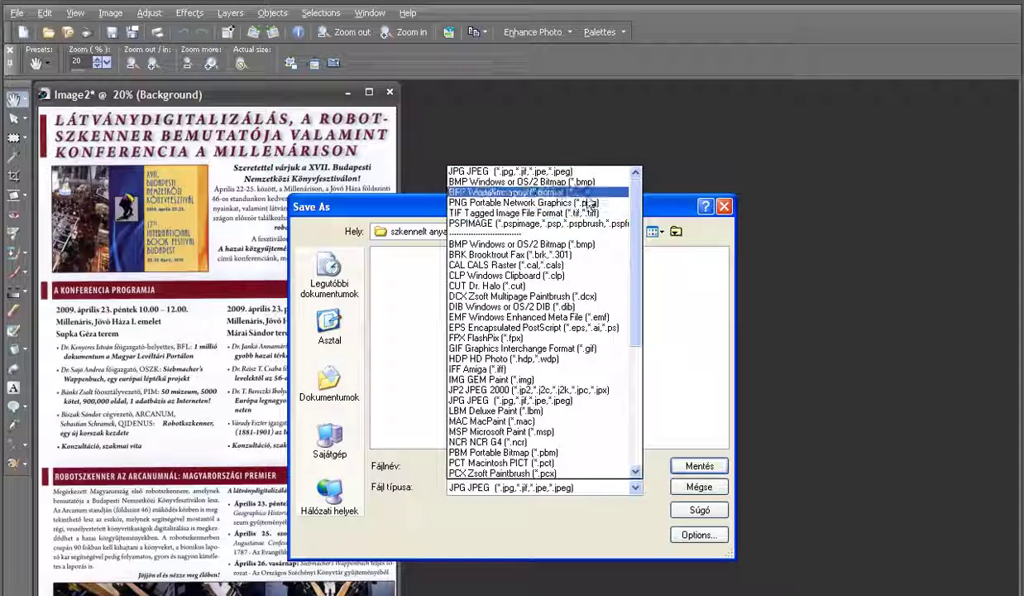
{"action": "left_click_drag", "start_coordinate": [639, 205], "coordinate": [645, 266]}
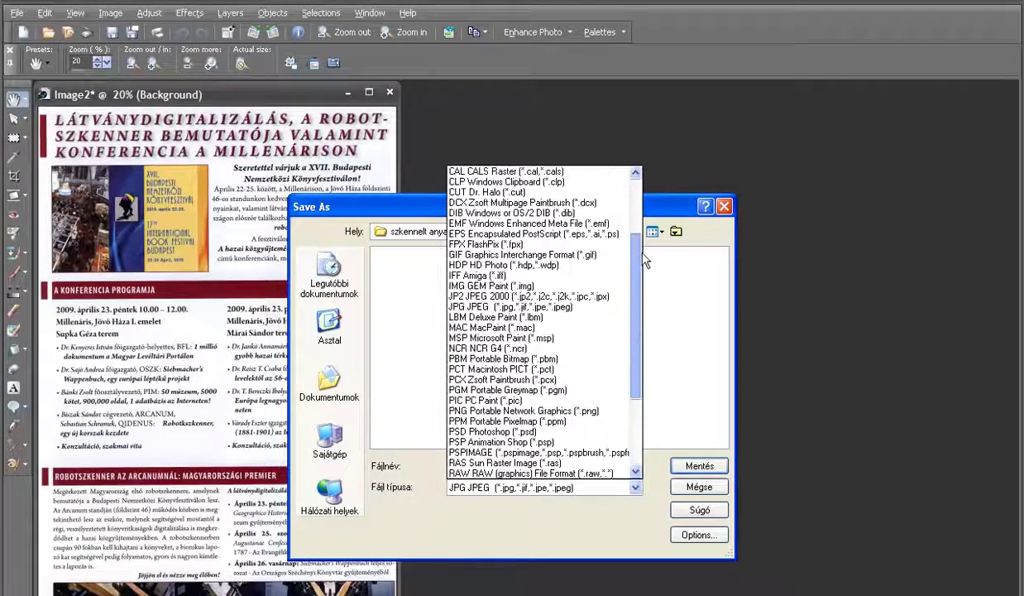
{"action": "left_click", "coordinate": [515, 490]}
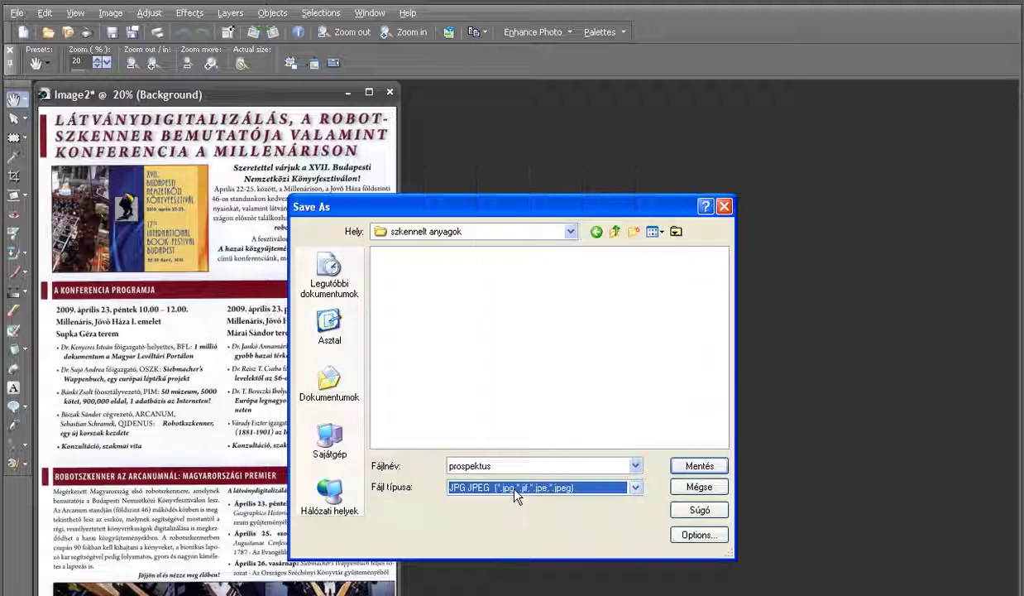
- Set the JPEG compression factor to 5 after trying 49 and 80, and save the image
{"action": "left_click", "coordinate": [682, 535]}
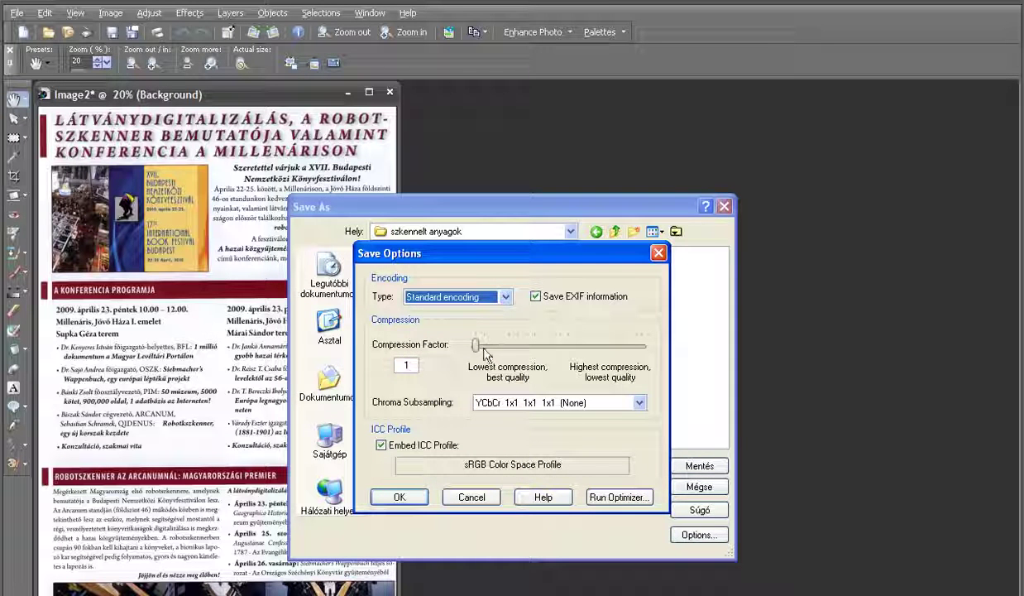
{"action": "left_click_drag", "start_coordinate": [478, 350], "coordinate": [556, 352]}
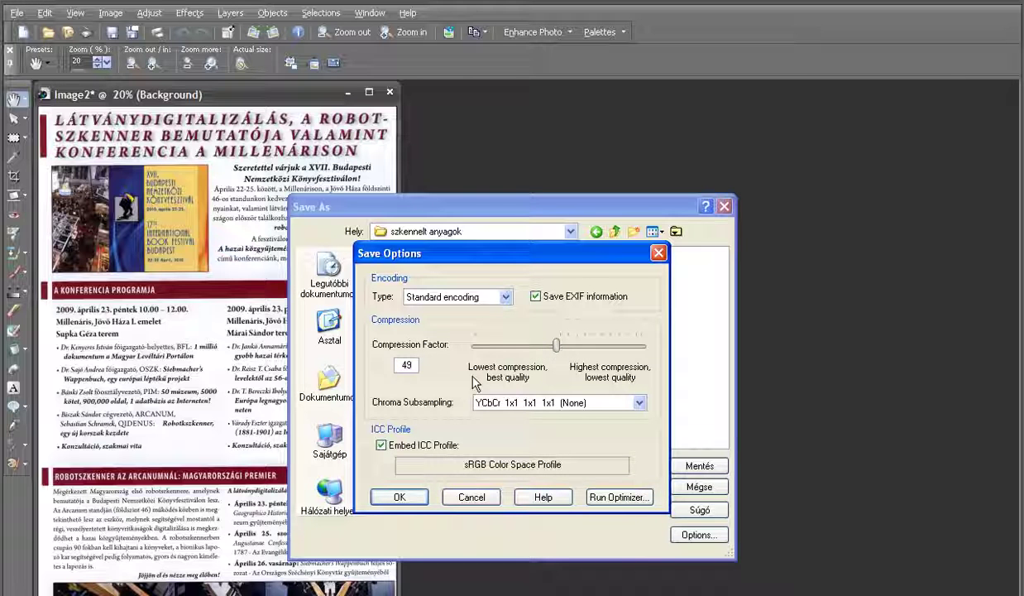
{"action": "left_click_drag", "start_coordinate": [414, 361], "coordinate": [398, 364]}
{"action": "type", "text": "80"}
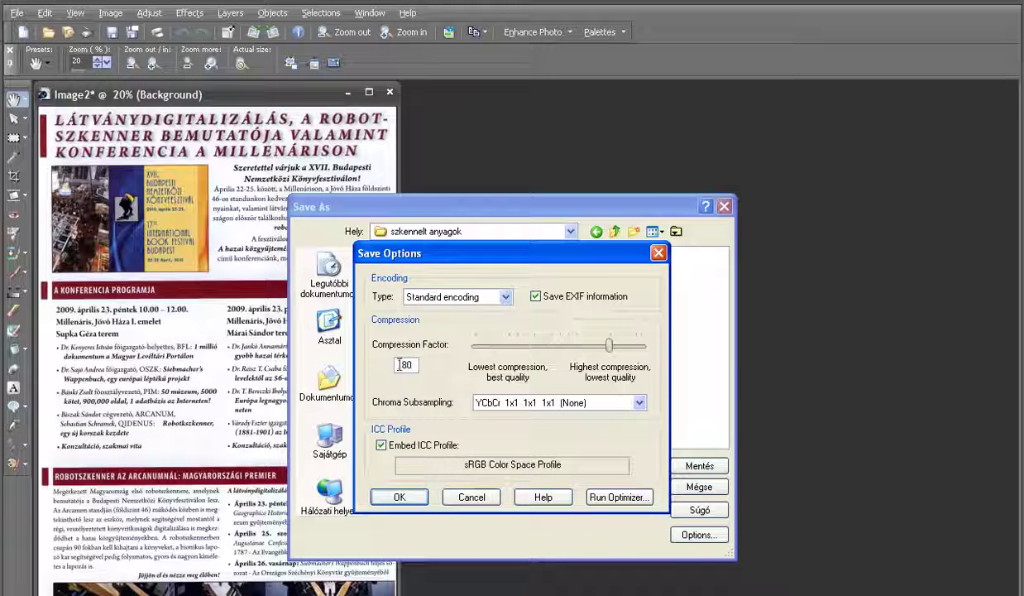
{"action": "left_click", "coordinate": [585, 346]}
{"action": "left_click_drag", "start_coordinate": [586, 349], "coordinate": [481, 357]}
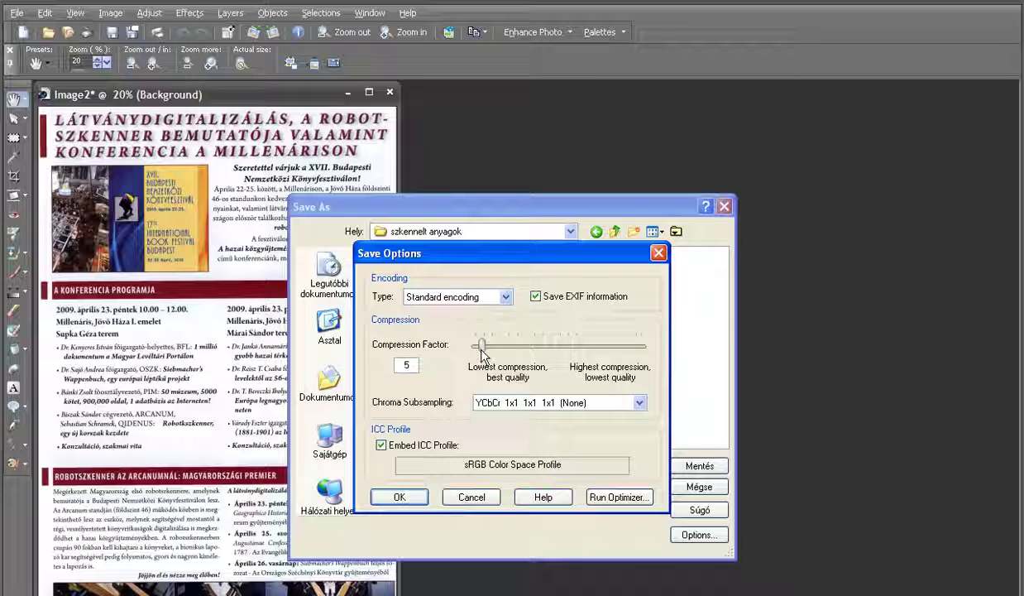
{"action": "left_click", "coordinate": [413, 498]}
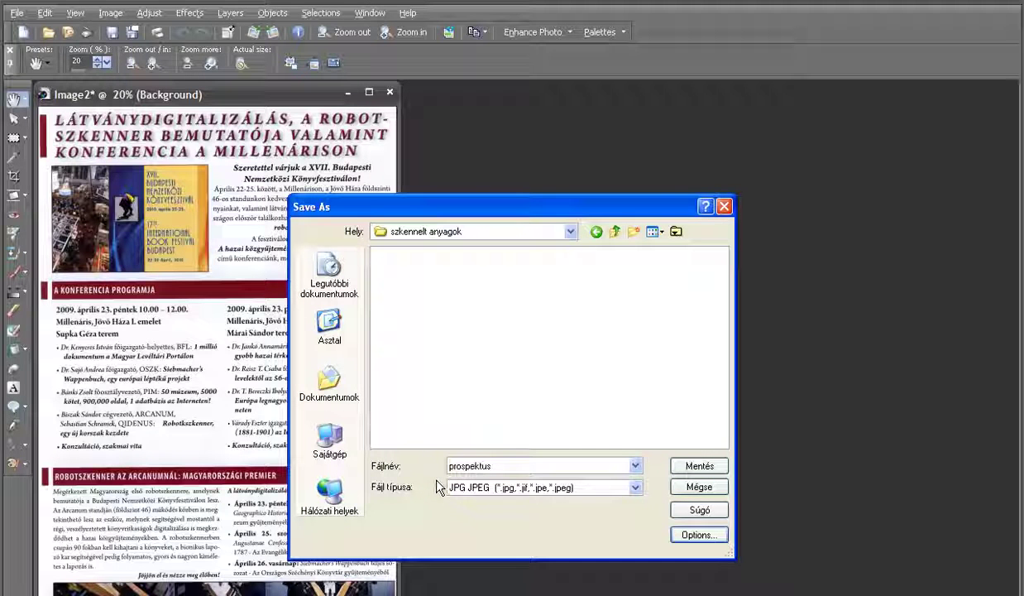
{"action": "left_click", "coordinate": [693, 465]}
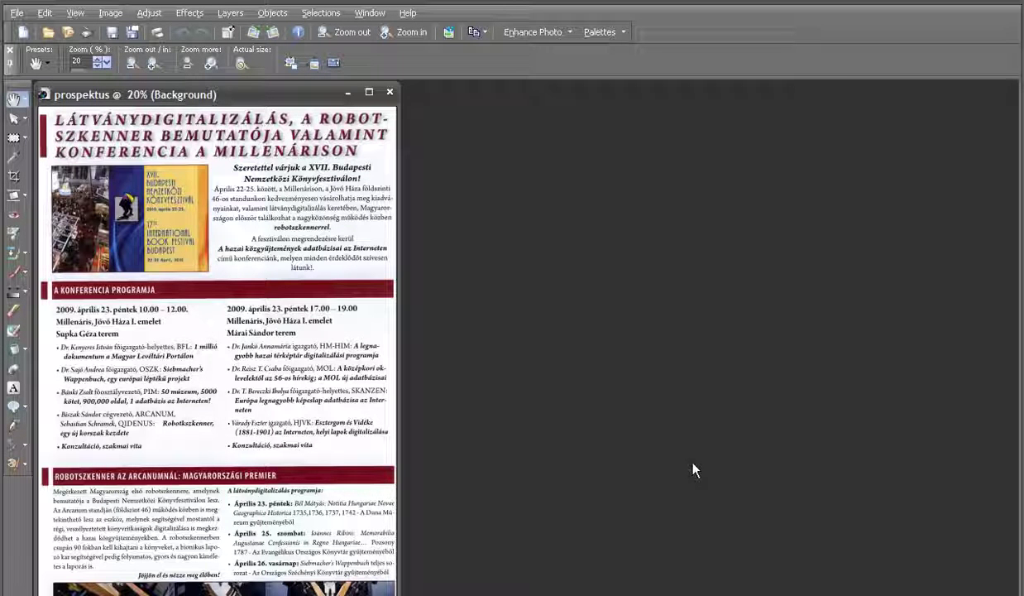
- Scan the same framed area again at 100 dpi and close the scanner interface
{"action": "left_click", "coordinate": [86, 35]}
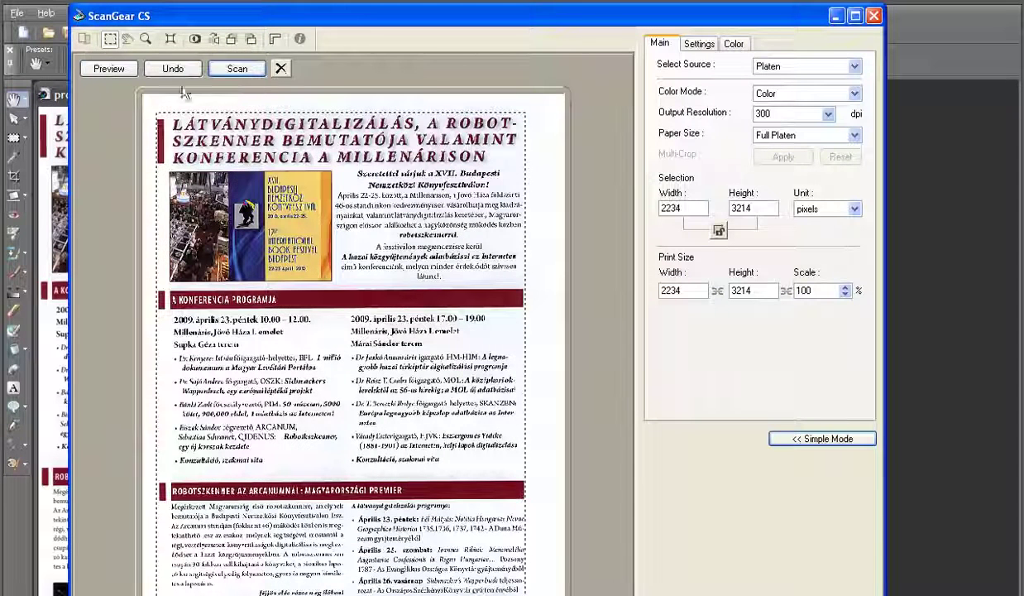
{"action": "left_click", "coordinate": [828, 115]}
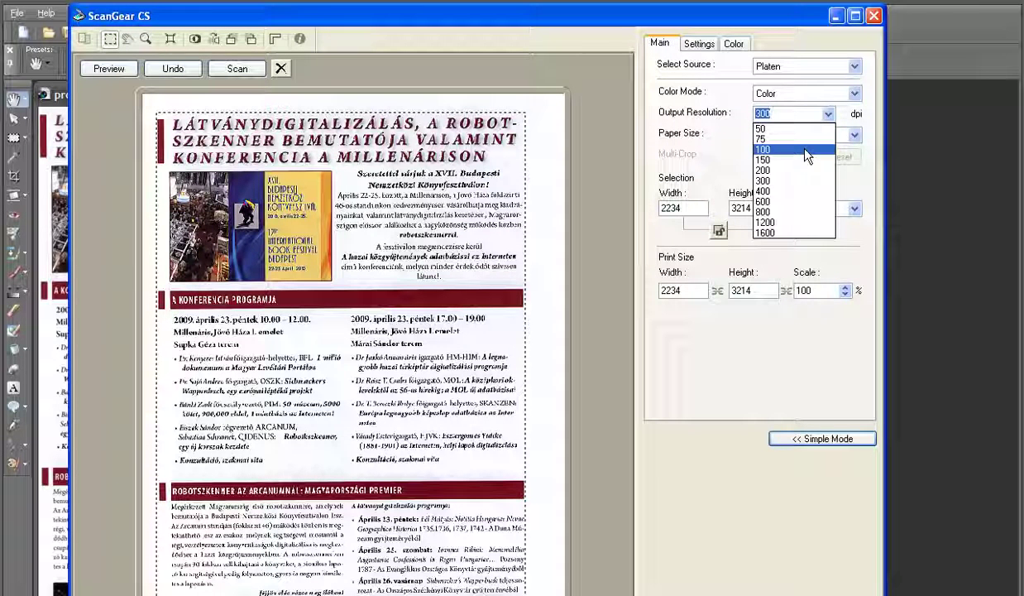
{"action": "left_click", "coordinate": [806, 149]}
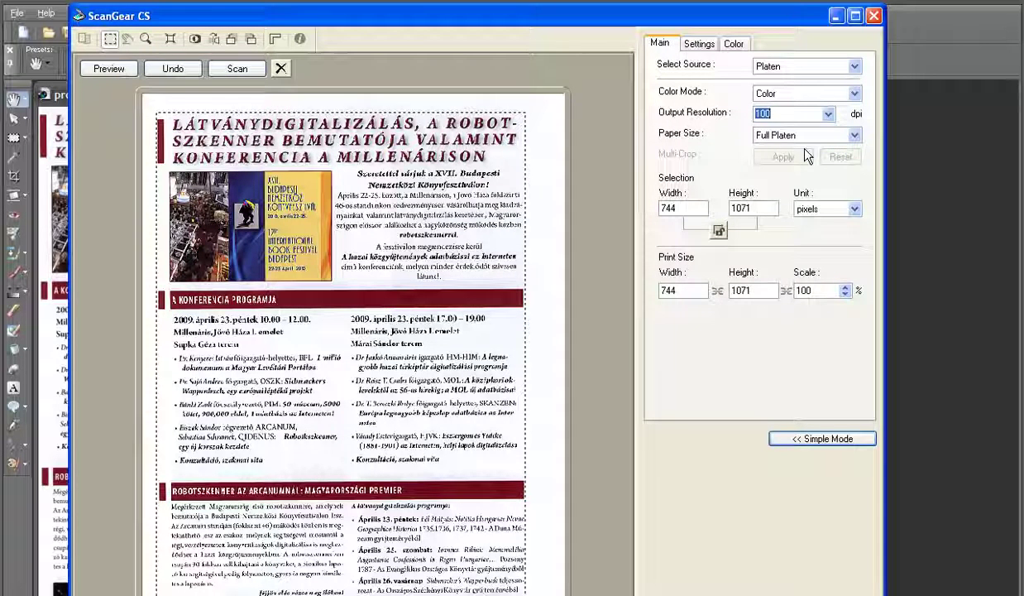
{"action": "left_click", "coordinate": [240, 69]}
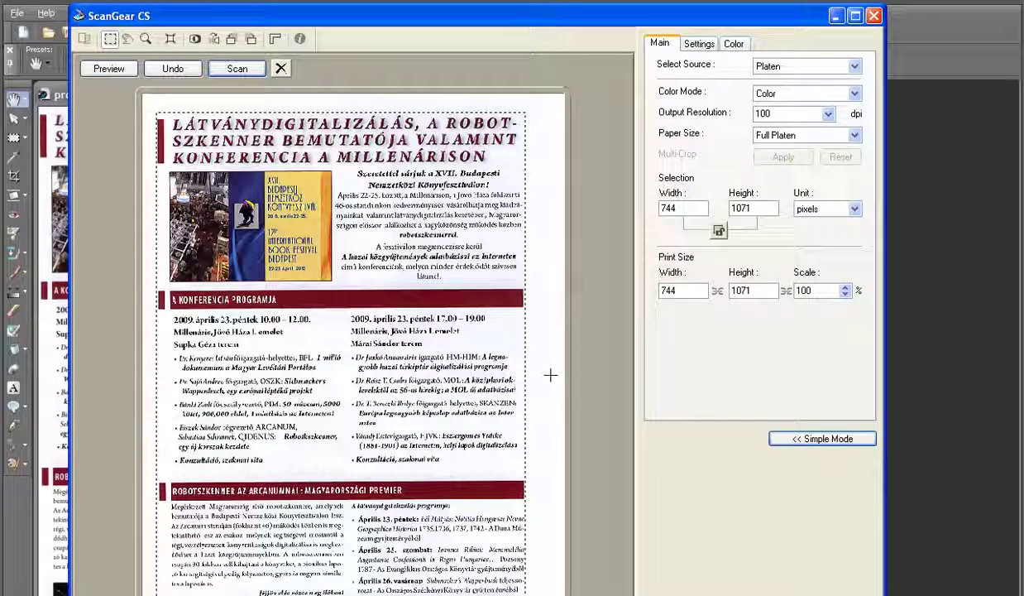
{"action": "left_click", "coordinate": [873, 16]}
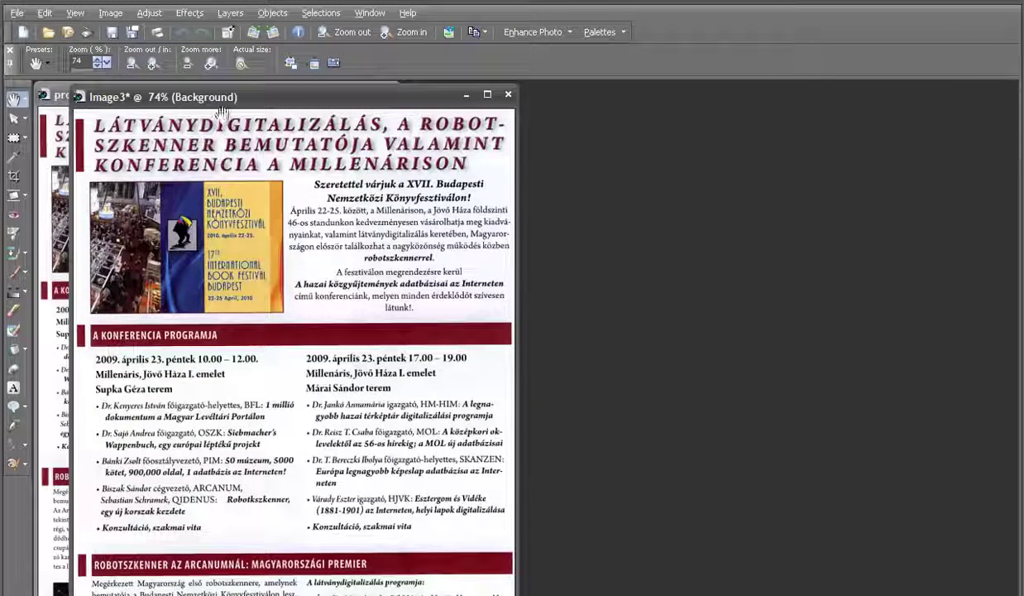
- Place the 100 dpi scan beside the 300 dpi one and compare their sizes at 60% and 100% zoom
{"action": "left_click_drag", "start_coordinate": [349, 109], "coordinate": [642, 102]}
{"action": "key", "text": "minus"}
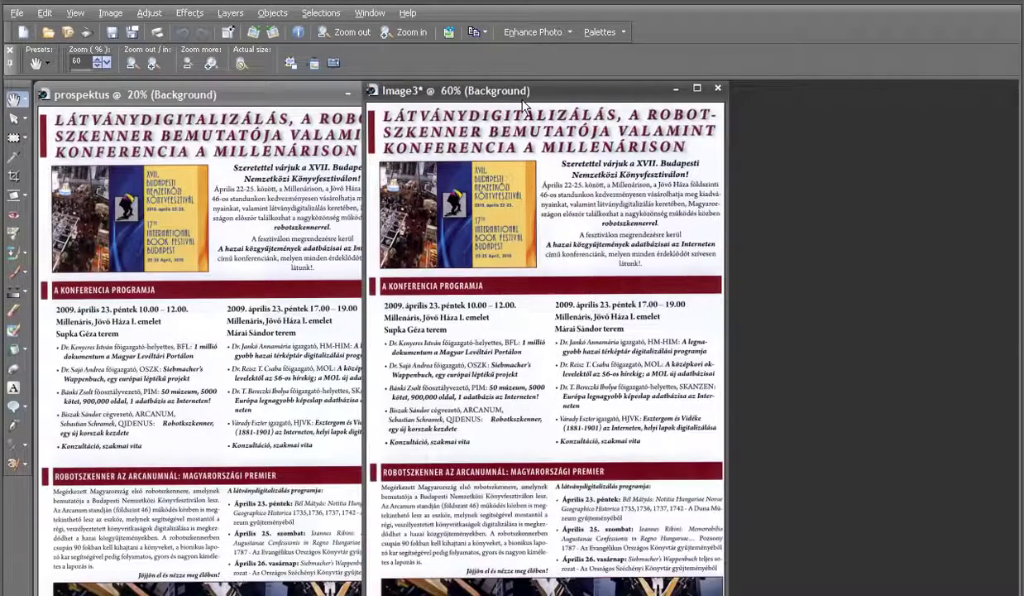
{"action": "left_click_drag", "start_coordinate": [523, 101], "coordinate": [566, 102]}
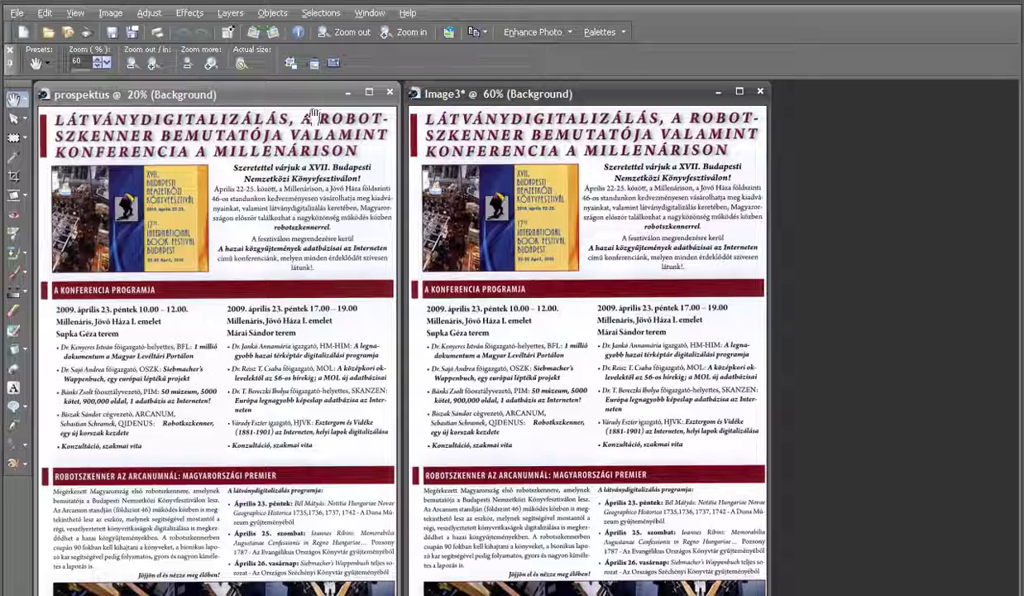
{"action": "key", "text": "ctrl+alt+n"}
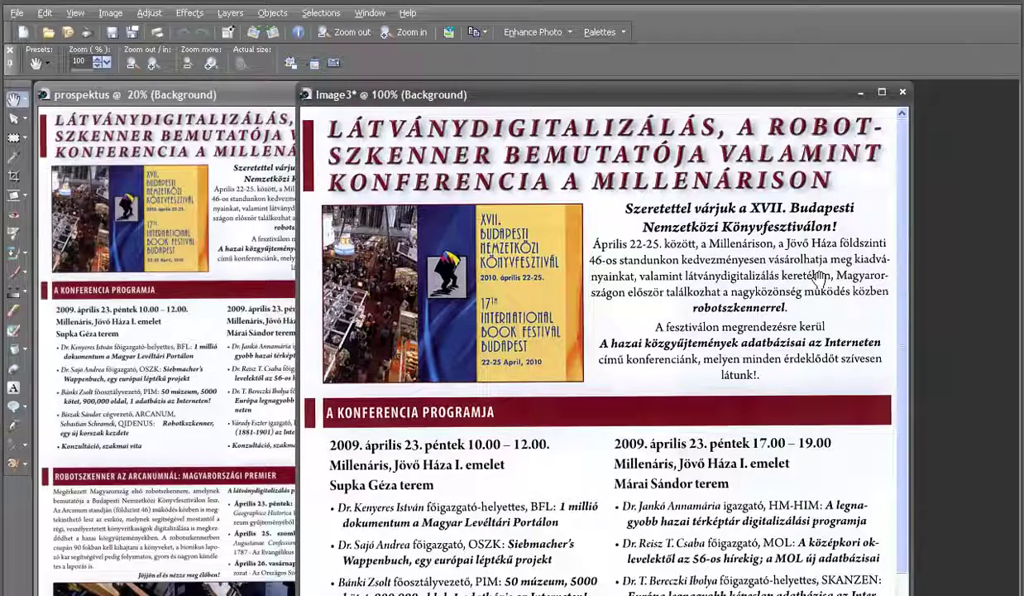
{"action": "left_click_drag", "start_coordinate": [905, 169], "coordinate": [938, 157]}
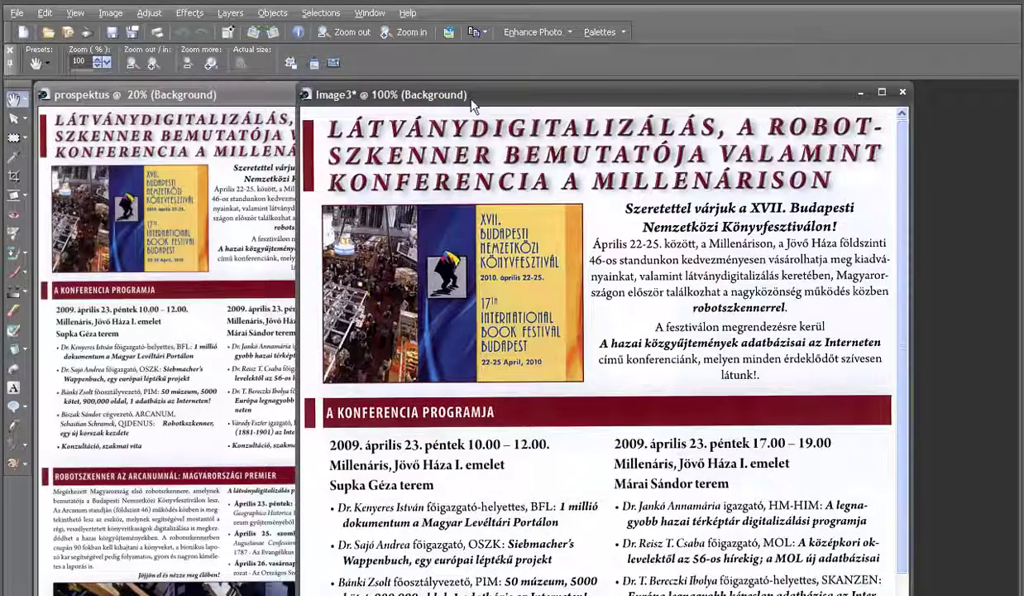
{"action": "key", "text": "minus"}
{"action": "key", "text": "minus"}
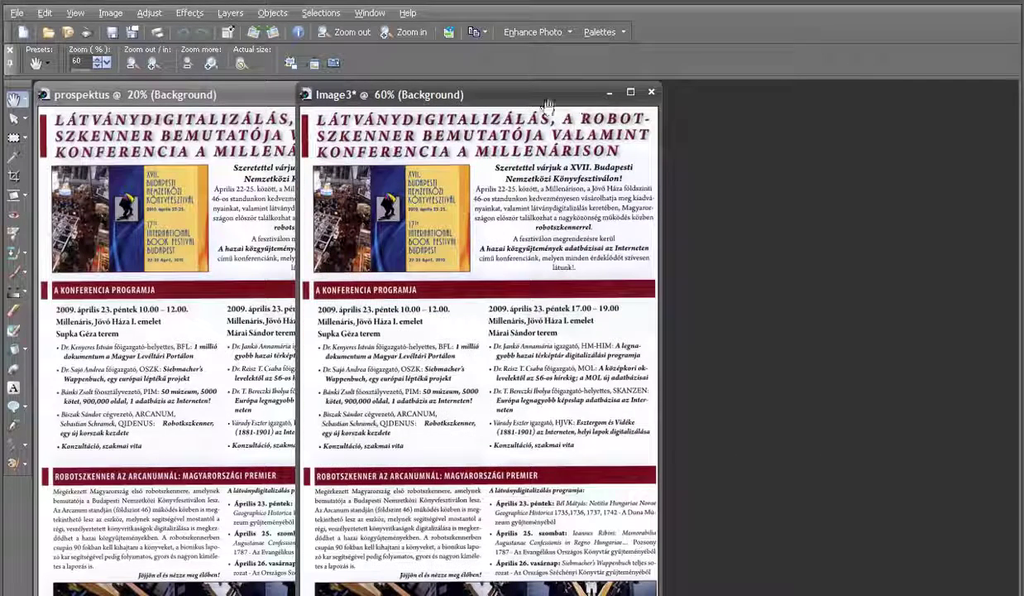
- Save the 100 dpi scan as the JPEG "prospektus_kicsi" in the "szkennelt anyagok" folder and close both images
{"action": "left_click", "coordinate": [16, 13]}
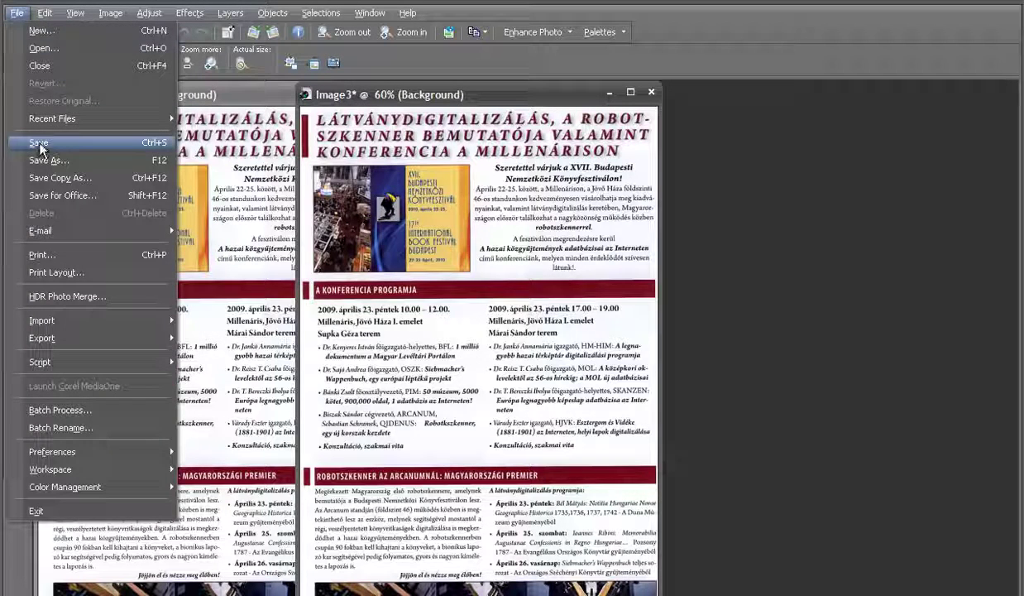
{"action": "left_click", "coordinate": [38, 144]}
{"action": "left_click", "coordinate": [418, 256]}
{"action": "left_click", "coordinate": [489, 465]}
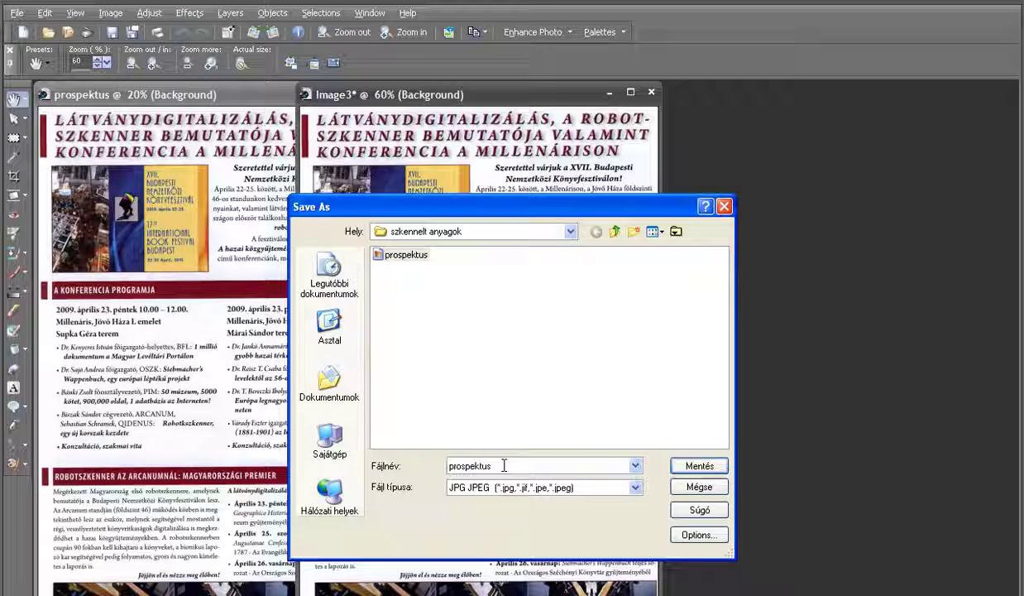
{"action": "type", "text": "_kicsi"}
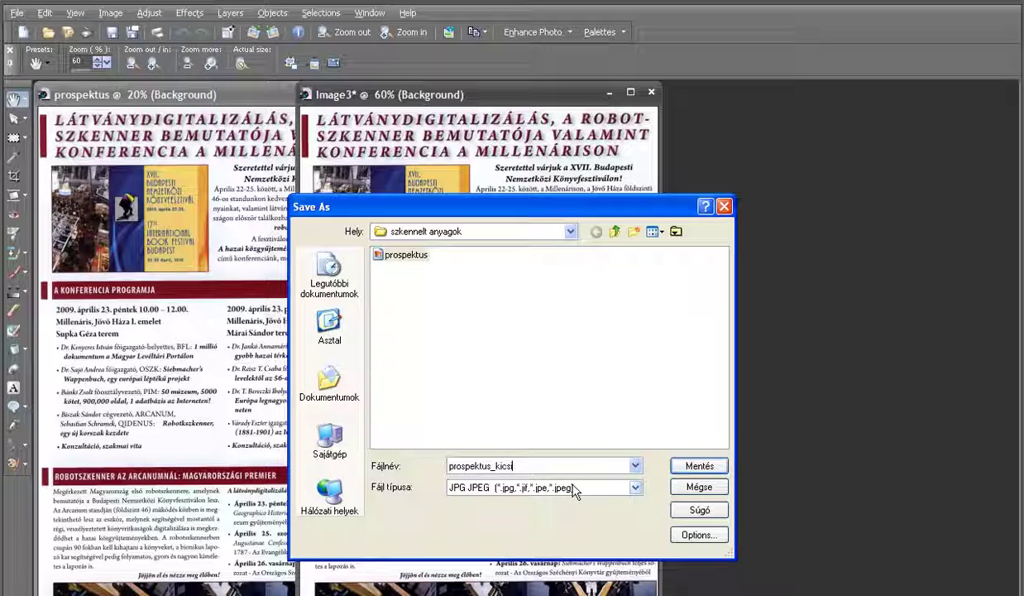
{"action": "left_click", "coordinate": [698, 468]}
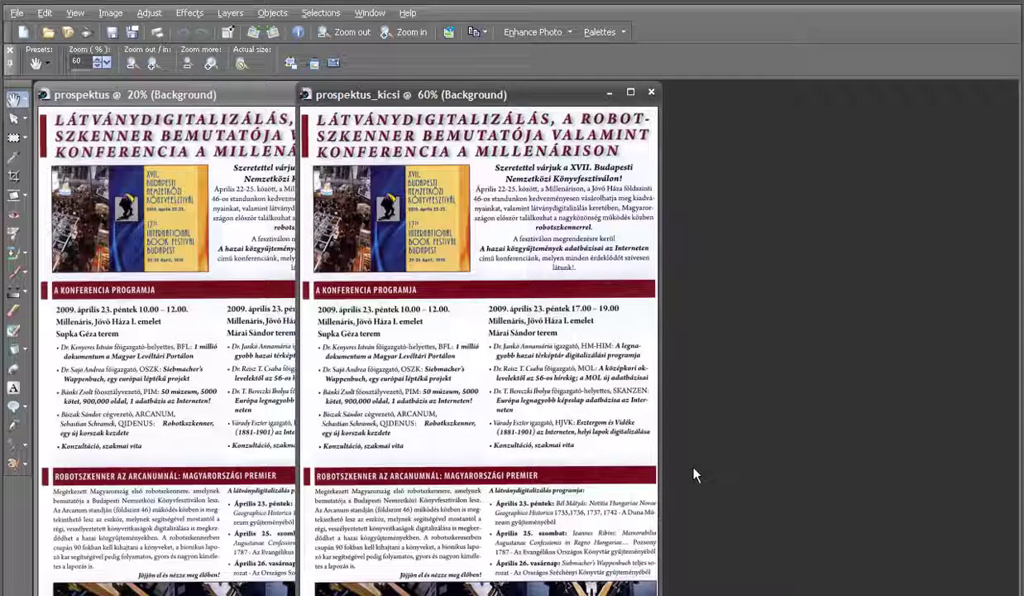
{"action": "left_click", "coordinate": [652, 95]}
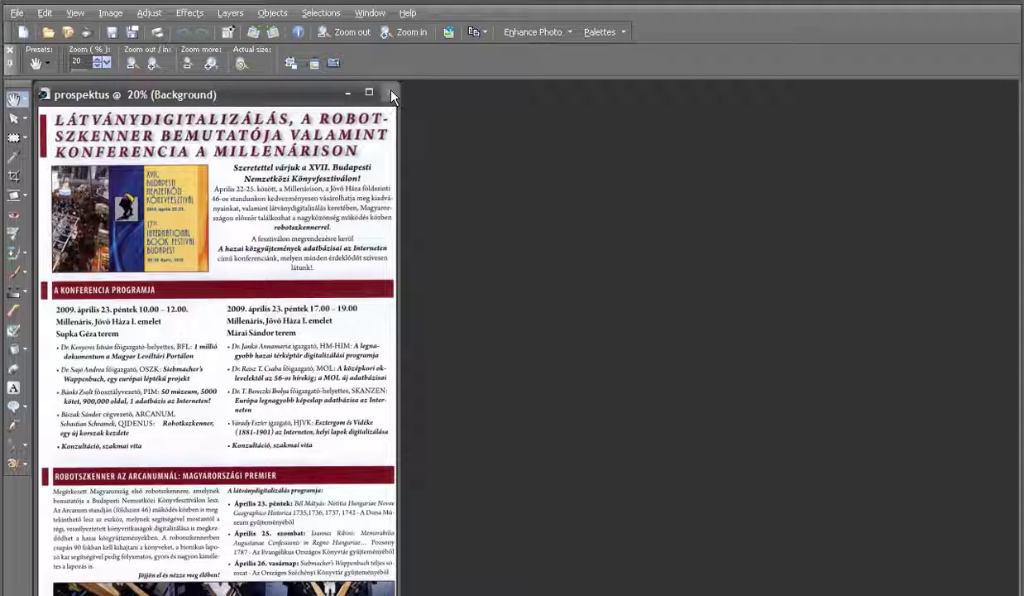
{"action": "left_click", "coordinate": [392, 94]}
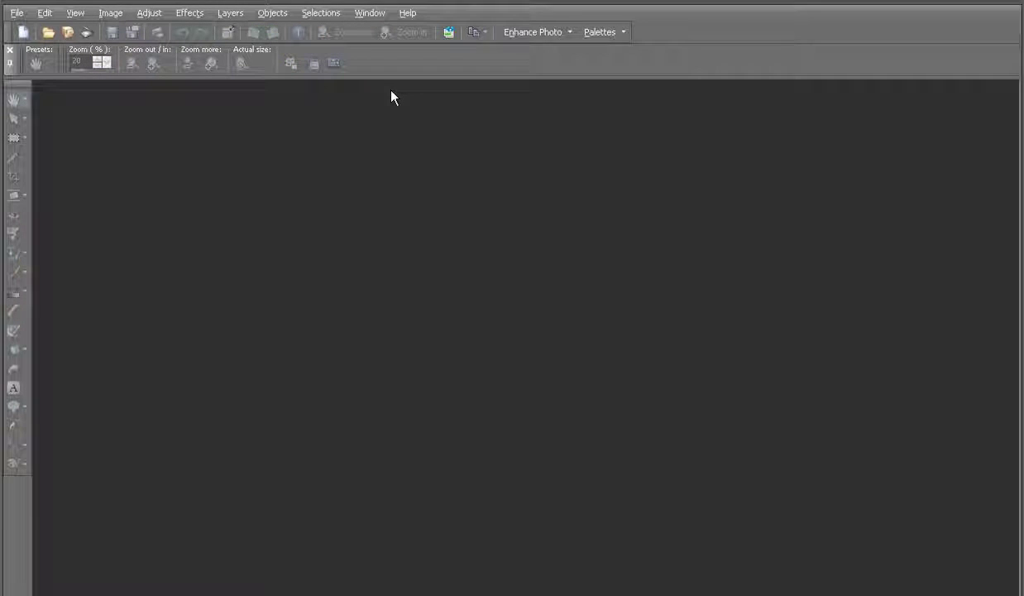